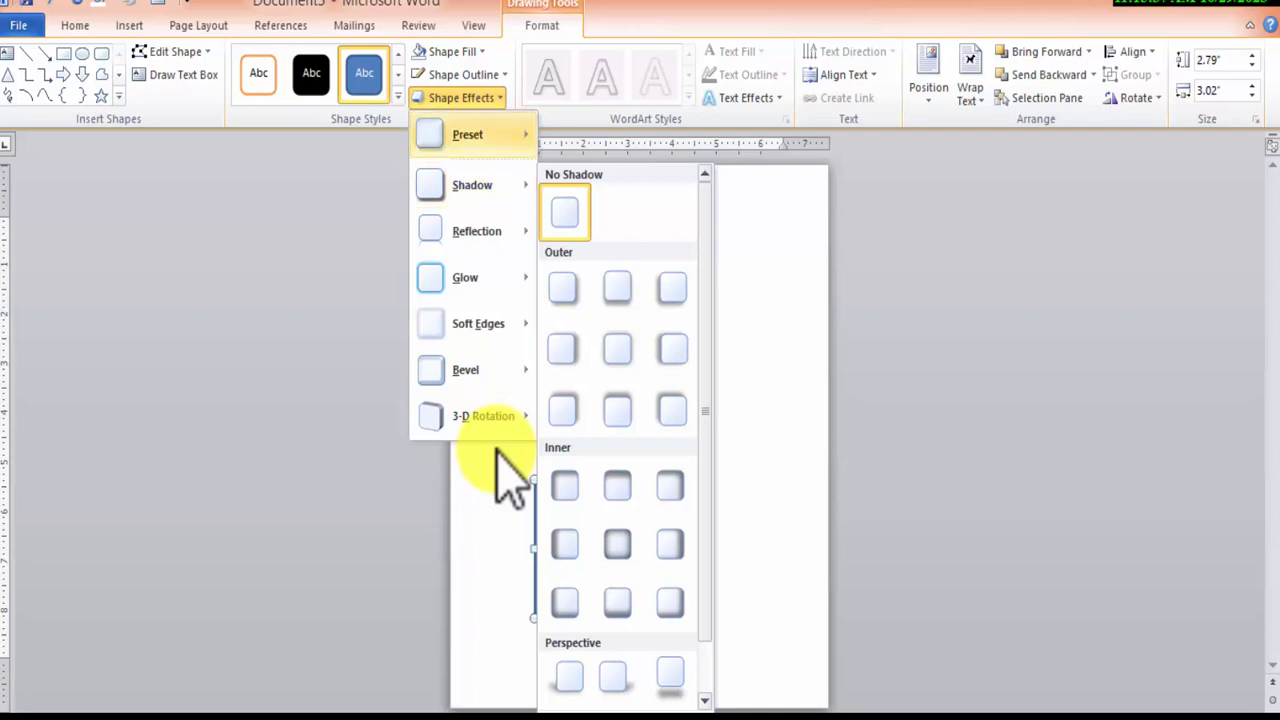
Apply the tilted 3-D preset, third in the last preset row, to the blue square and add a reflection below it
mouse_move(485, 135)
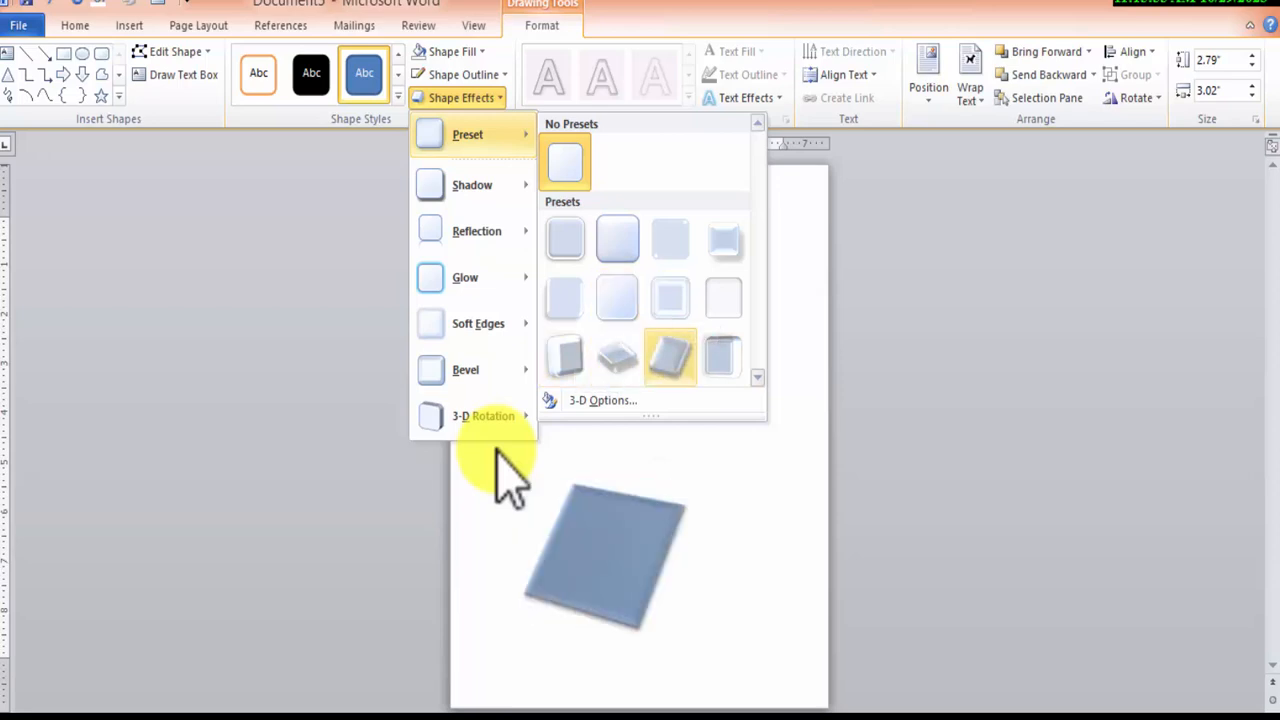
click(670, 356)
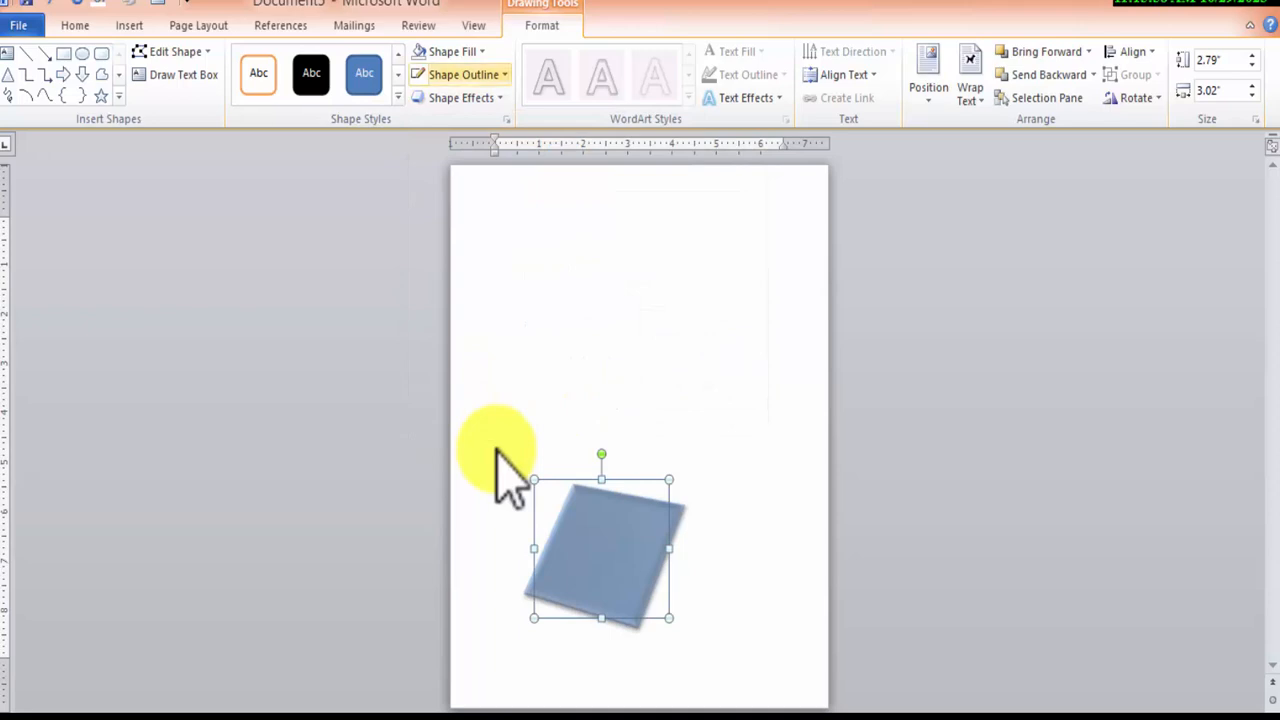
click(460, 97)
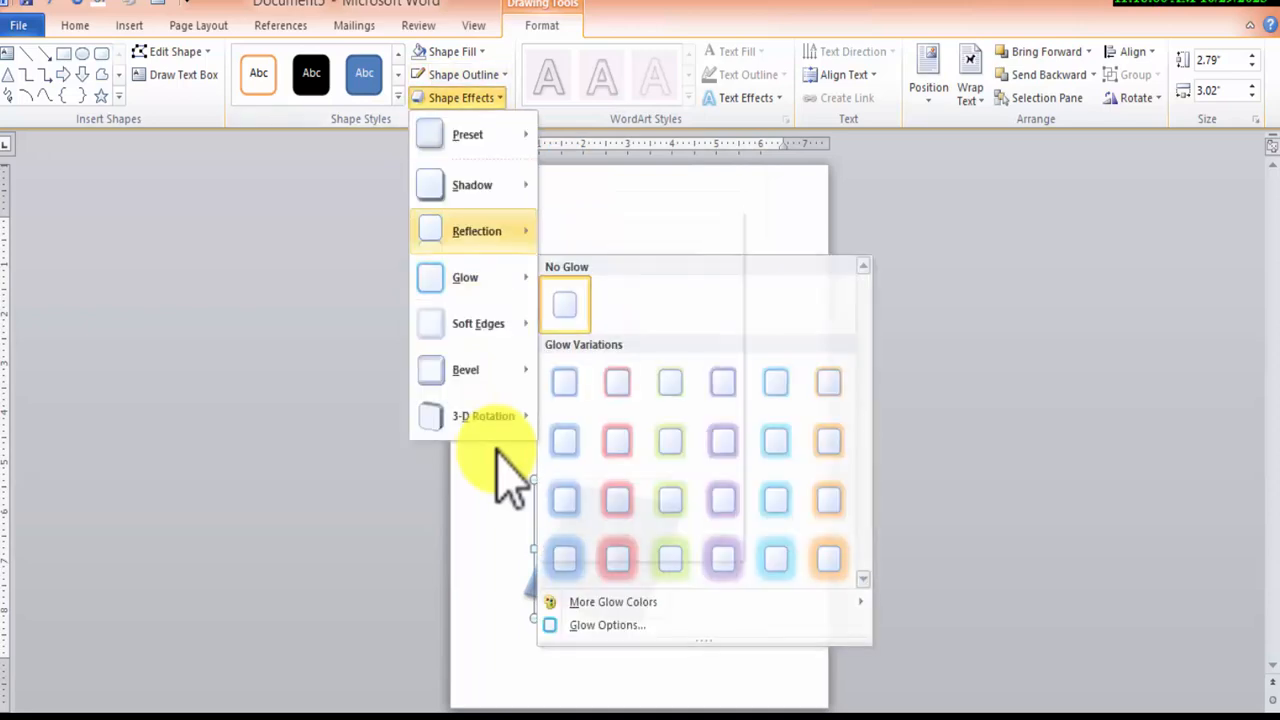
click(632, 490)
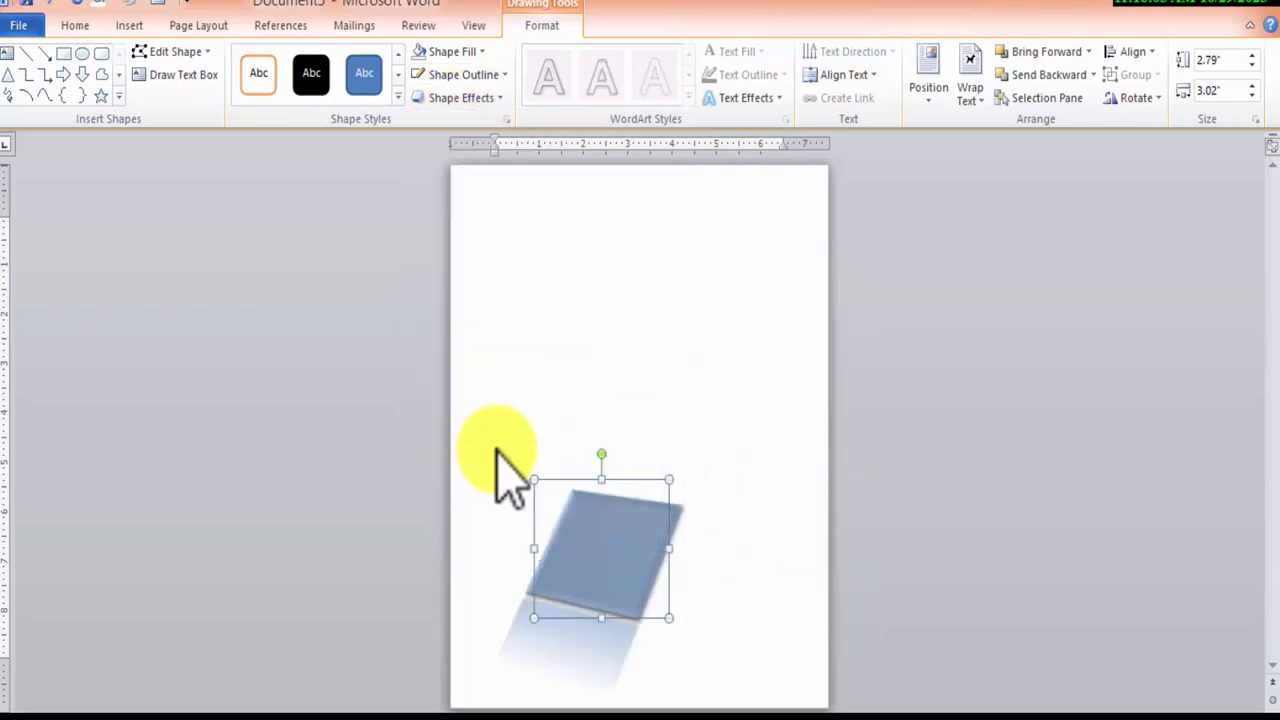
click(460, 97)
mouse_move(478, 324)
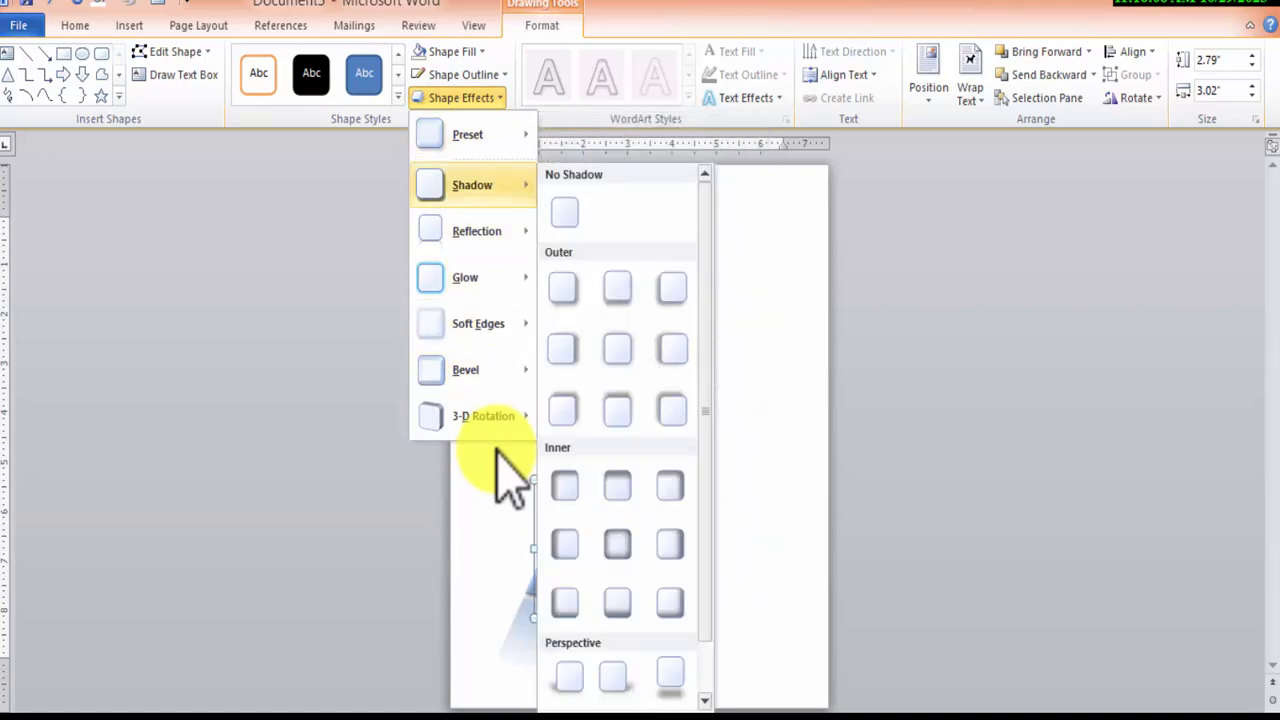
Try the recent green and then the recent gold color as the square's fill
click(452, 51)
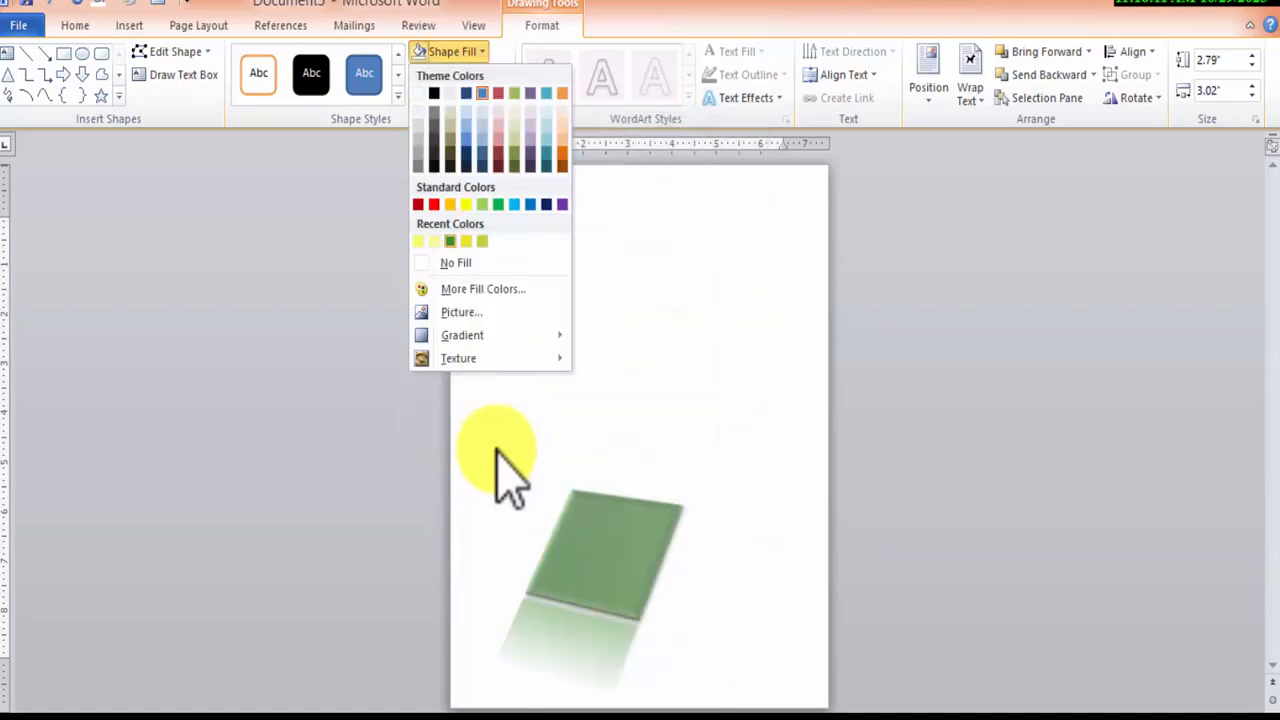
click(450, 241)
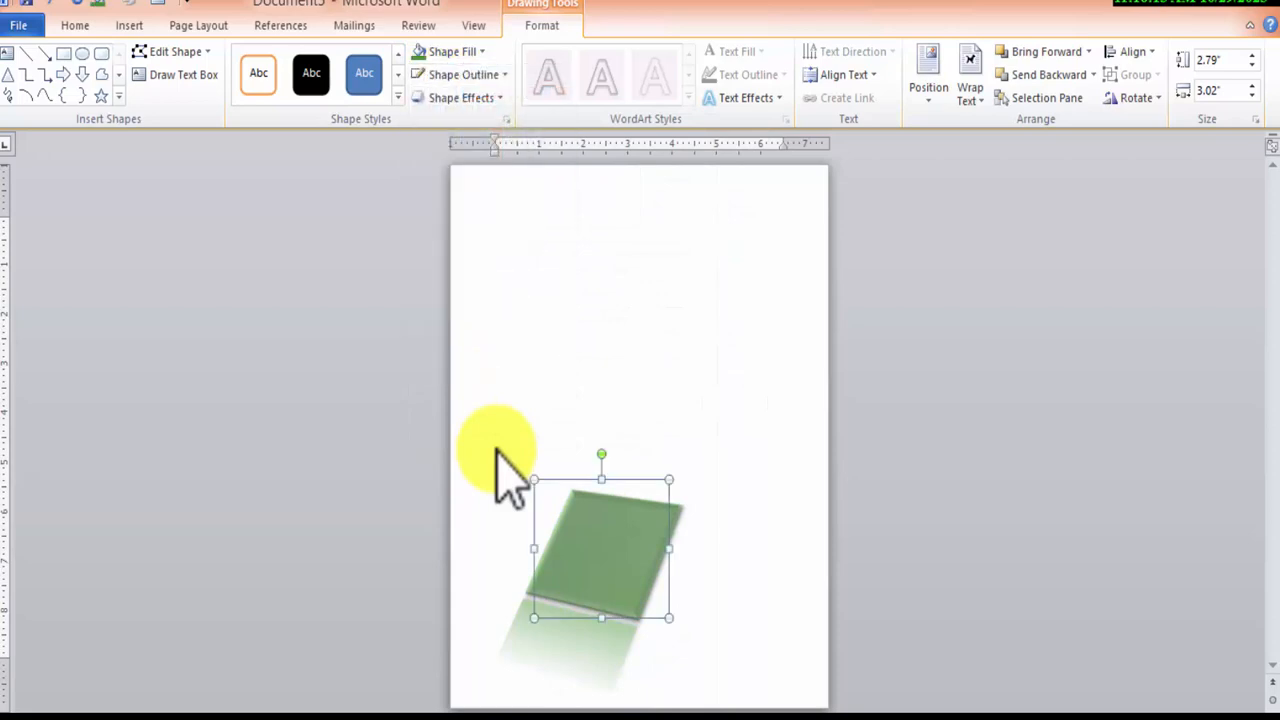
click(452, 51)
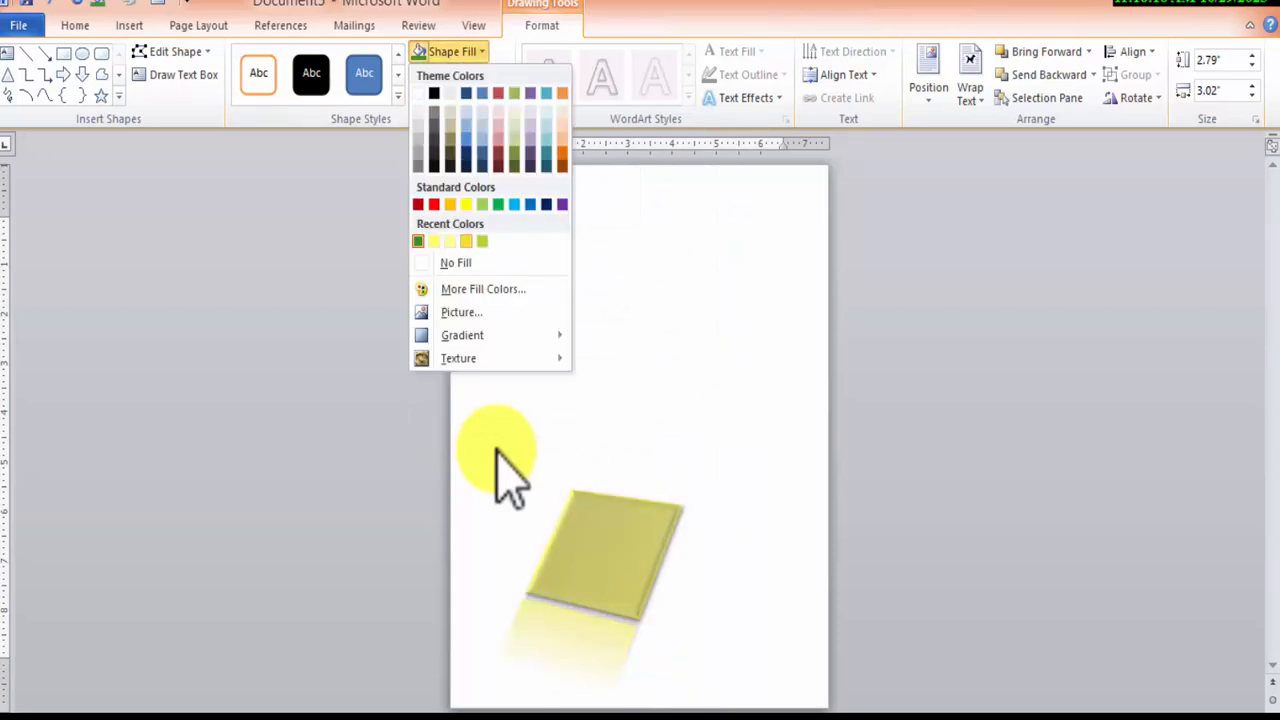
click(466, 241)
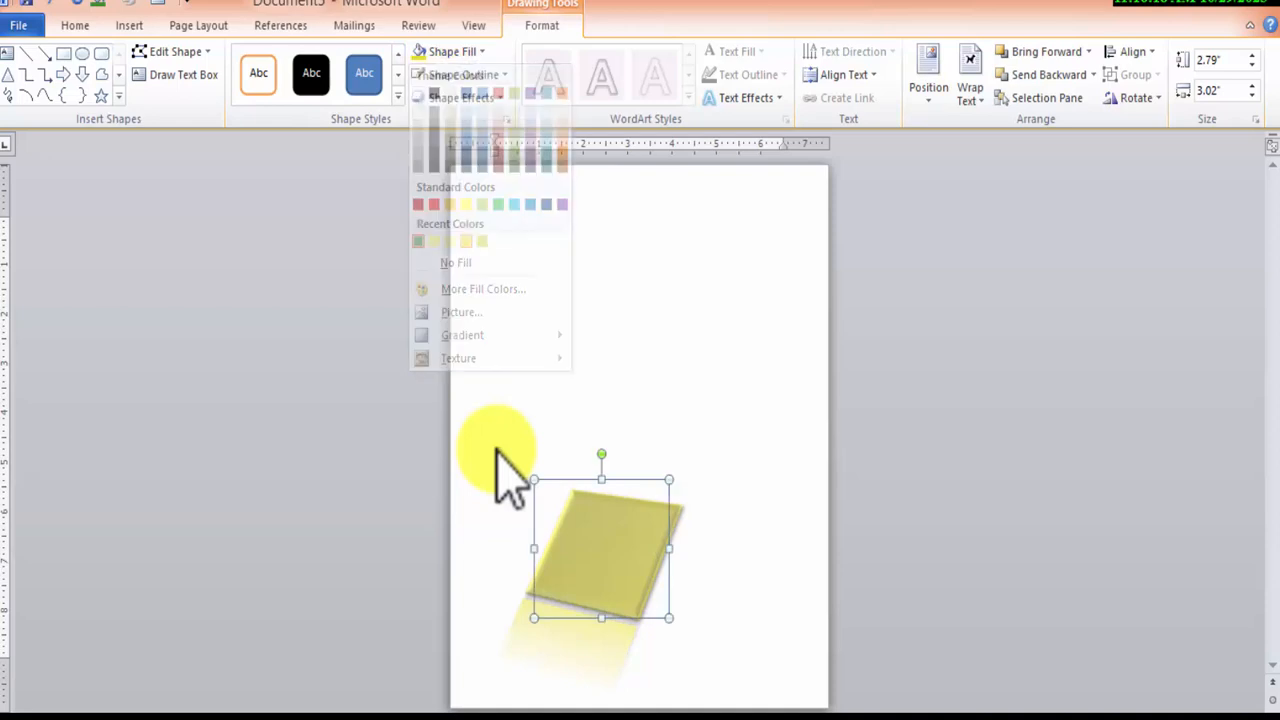
Change the square's fill to the recent light yellow and try a dark-variation gradient that runs from side to side
click(452, 51)
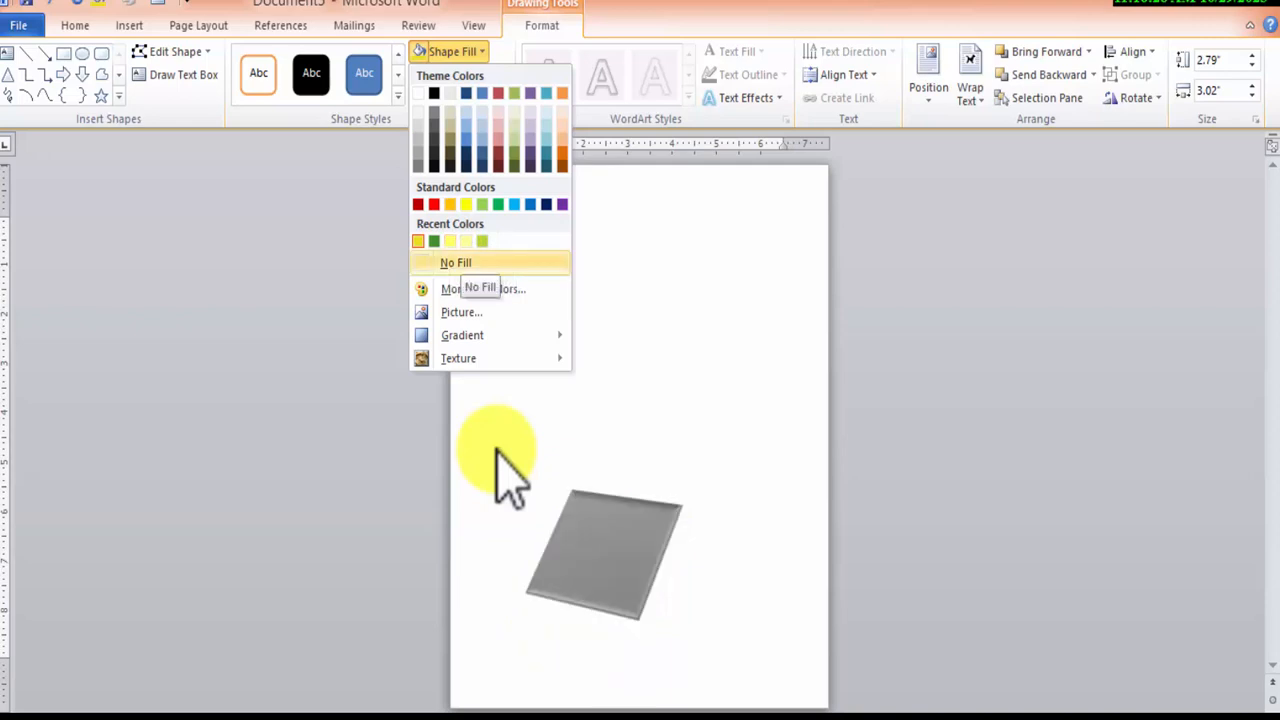
key(Escape)
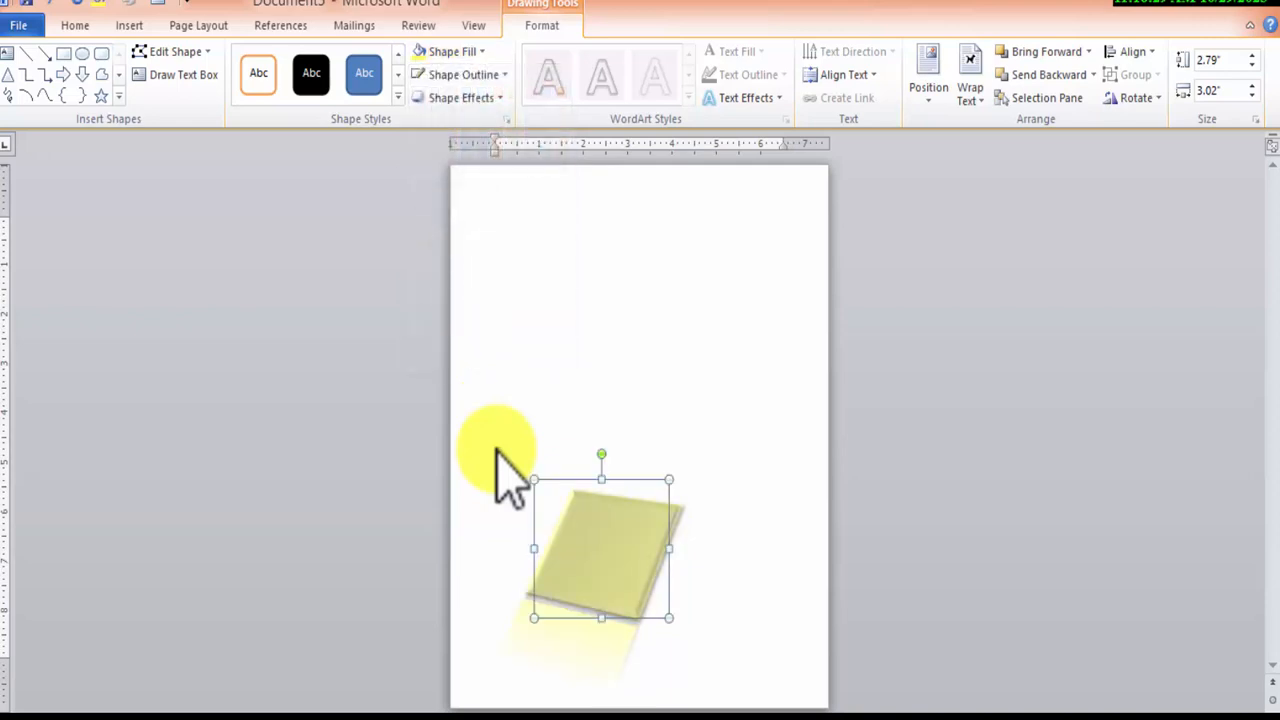
click(452, 52)
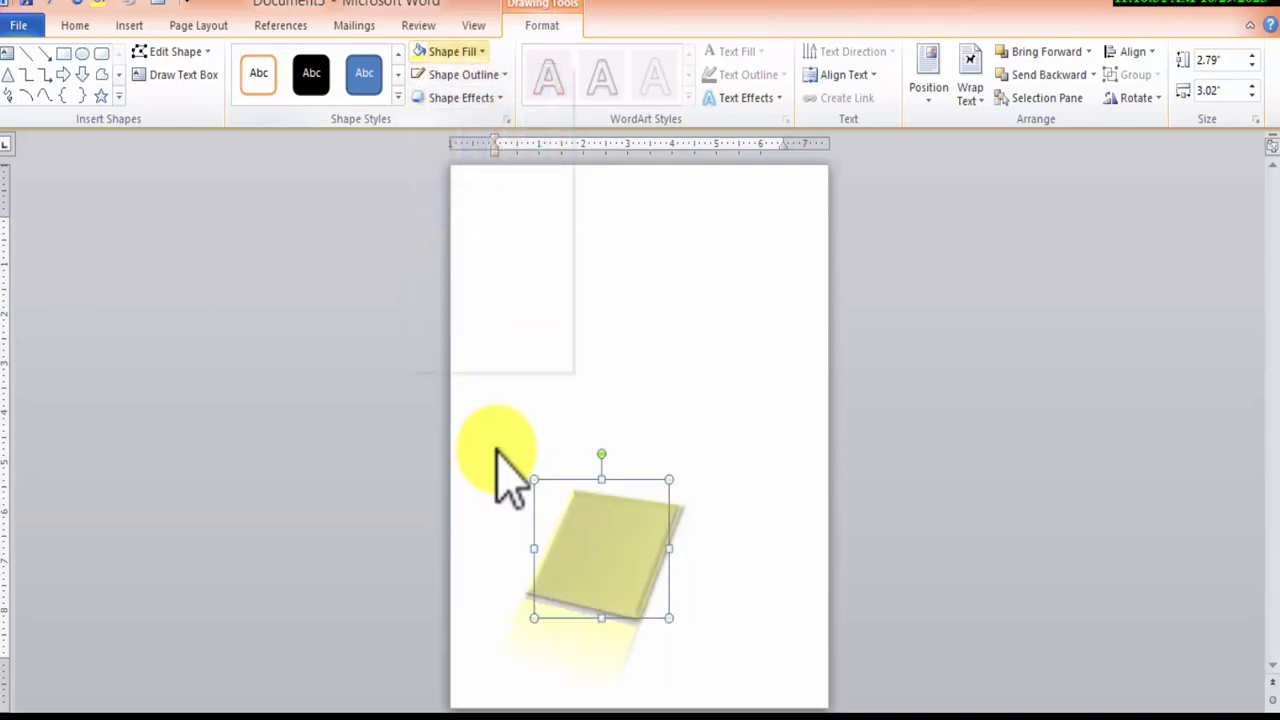
mouse_move(480, 335)
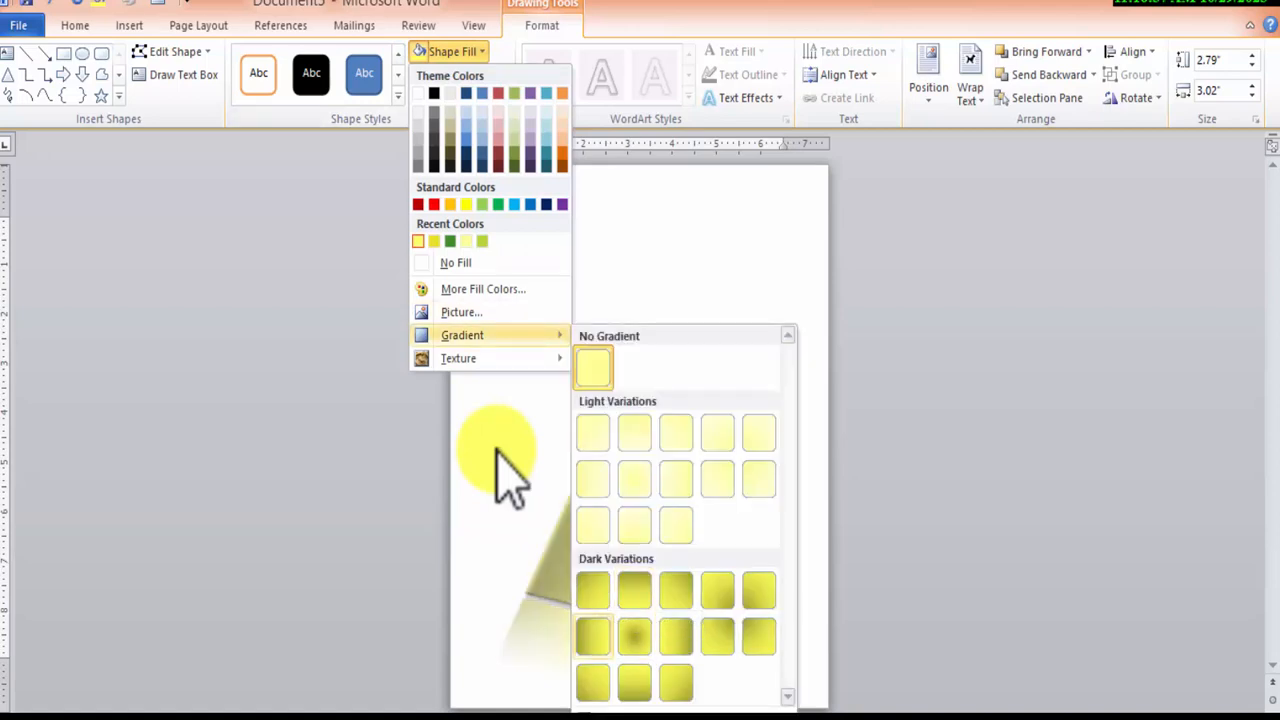
click(593, 636)
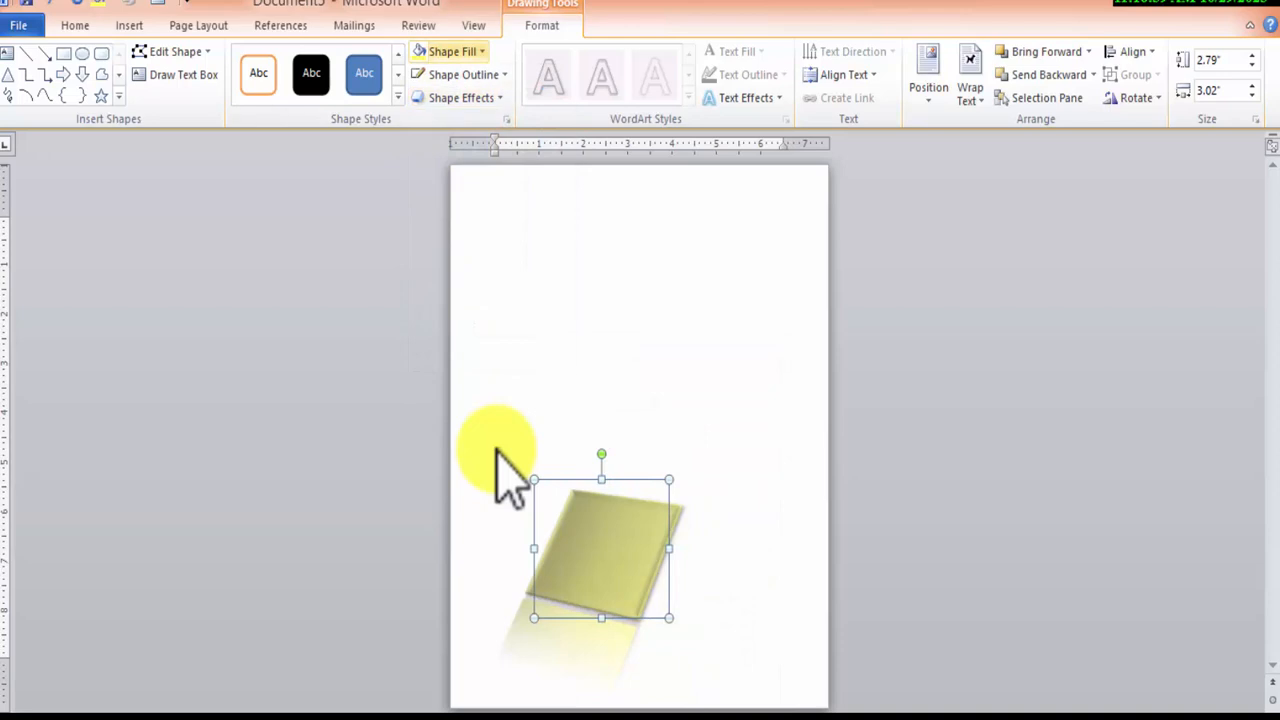
Replace the square's gradient with a solid fill in the recent light yellow color
click(450, 51)
mouse_move(490, 336)
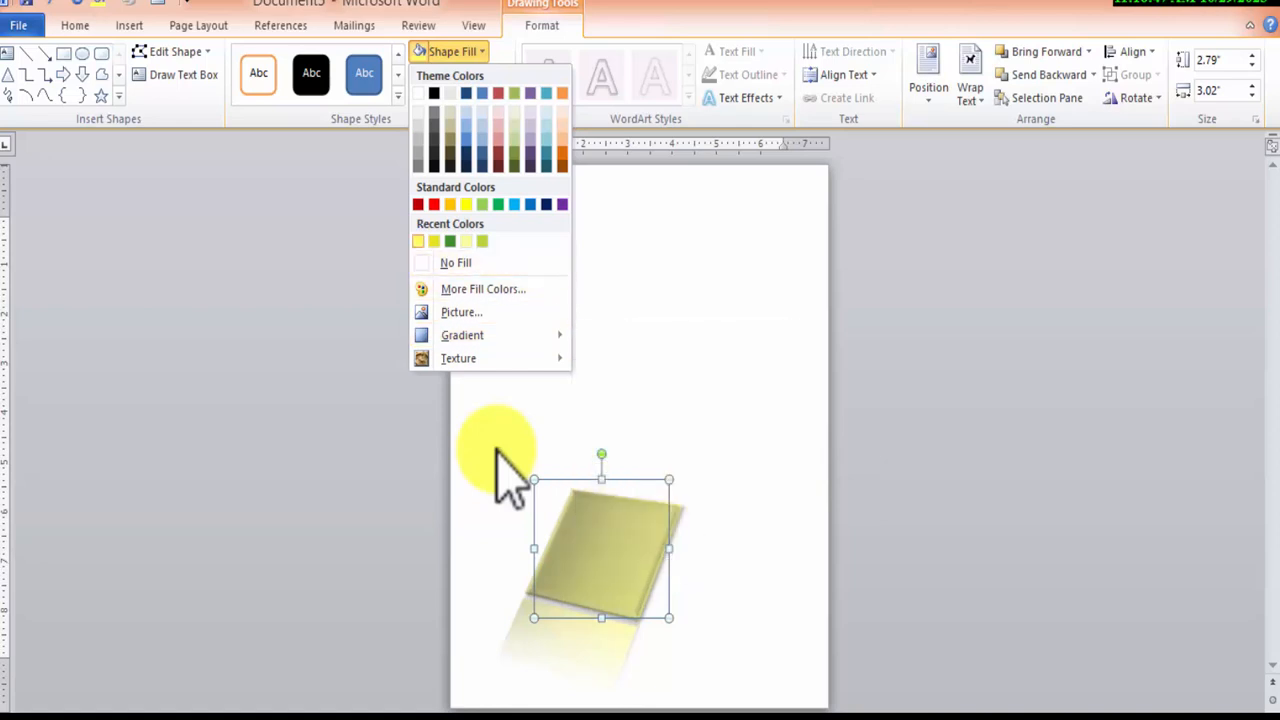
click(418, 241)
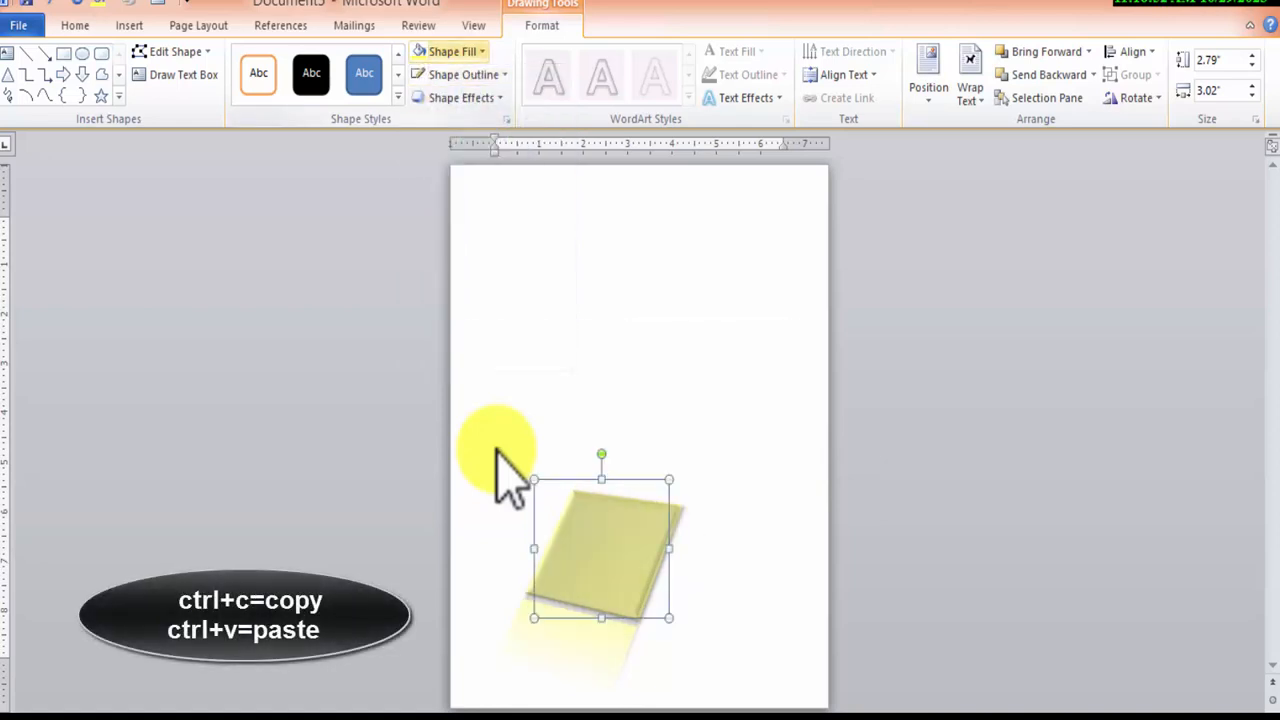
Set the transparency of the square's solid fill to 61%
click(455, 51)
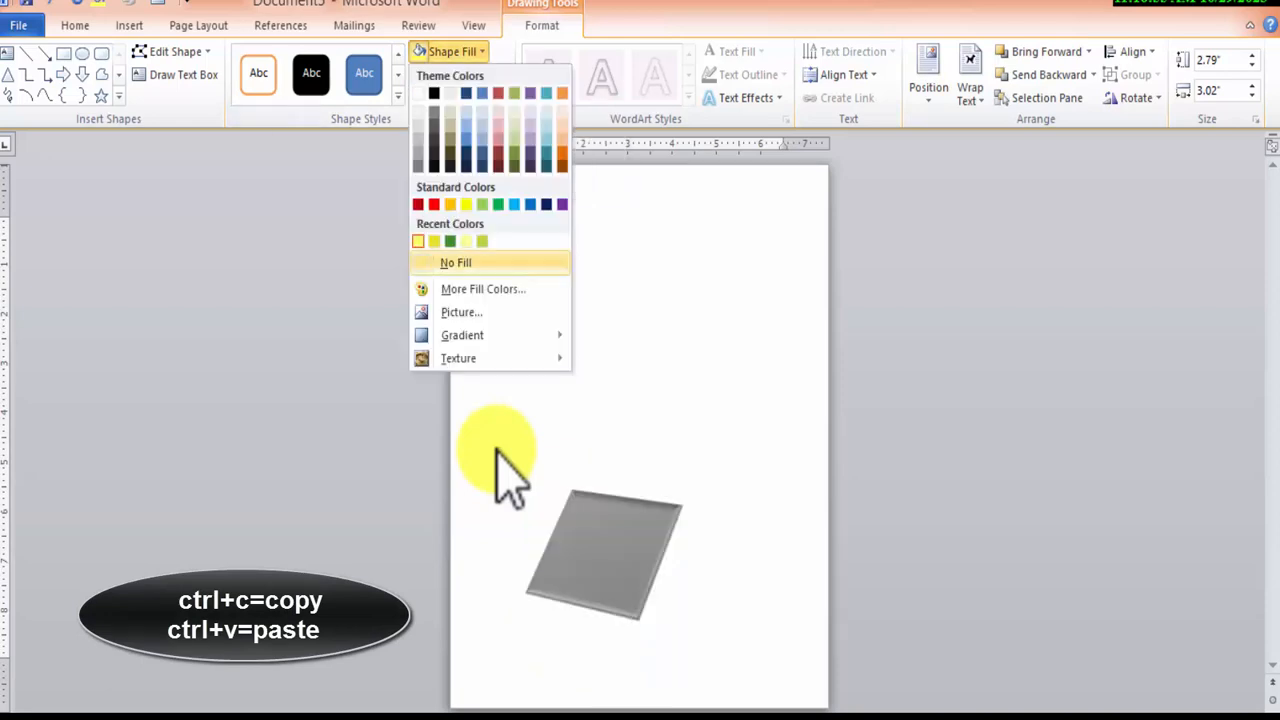
right_click(571, 540)
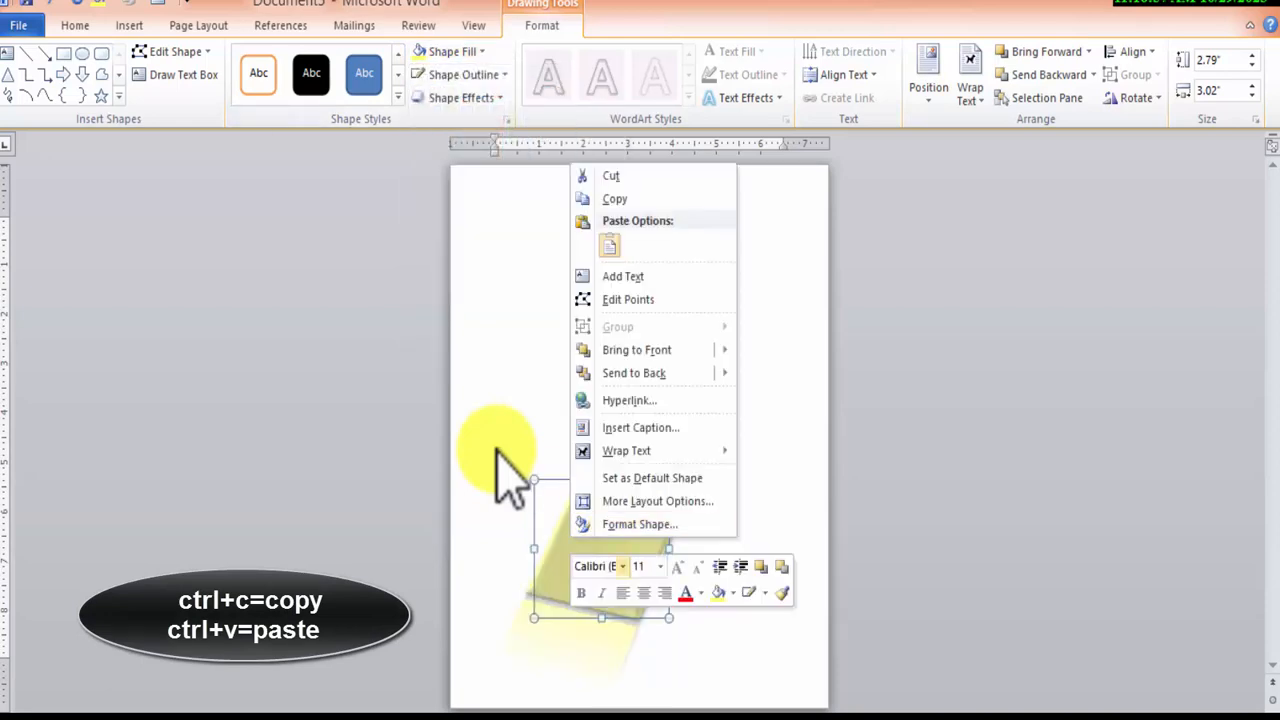
click(640, 524)
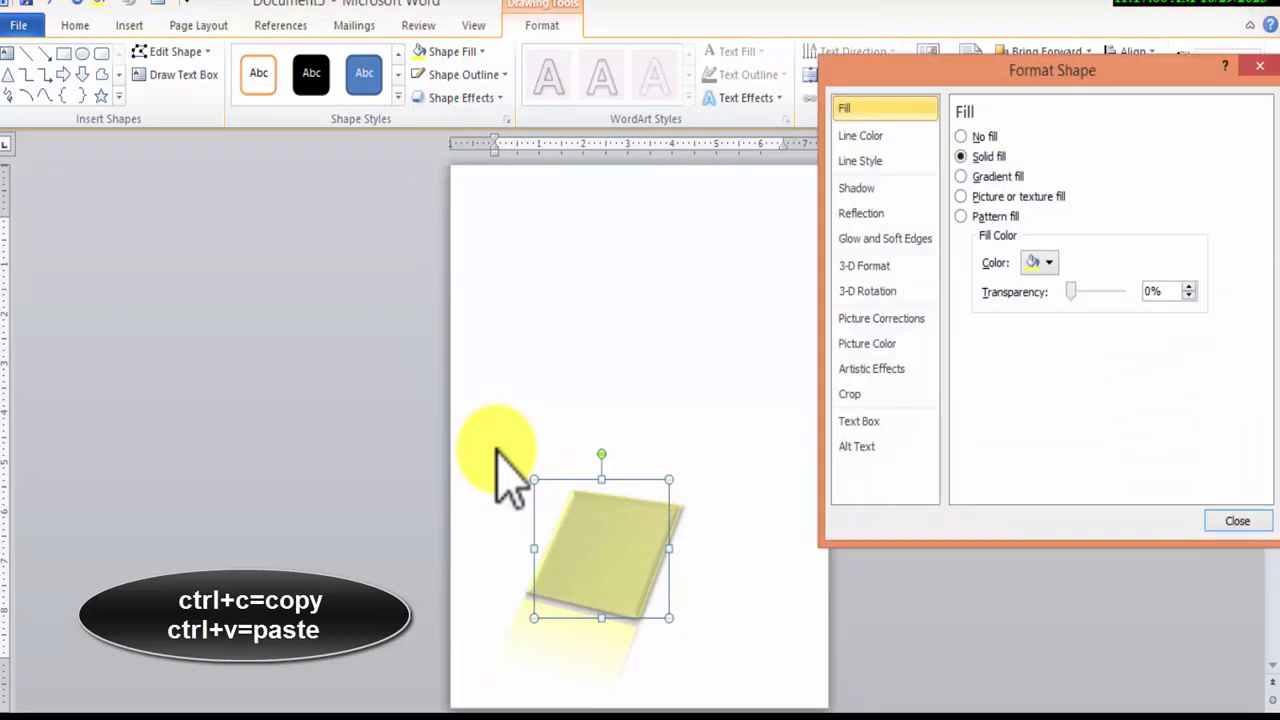
drag(1071, 292, 1102, 292)
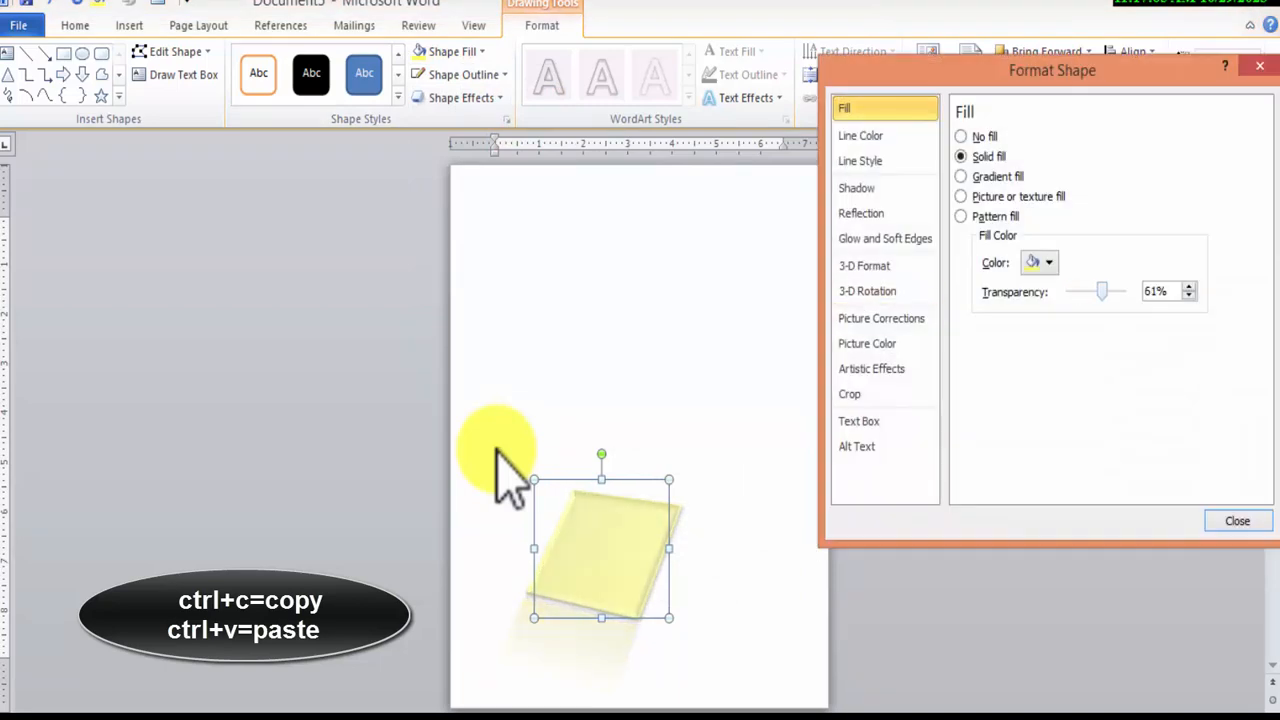
click(1237, 521)
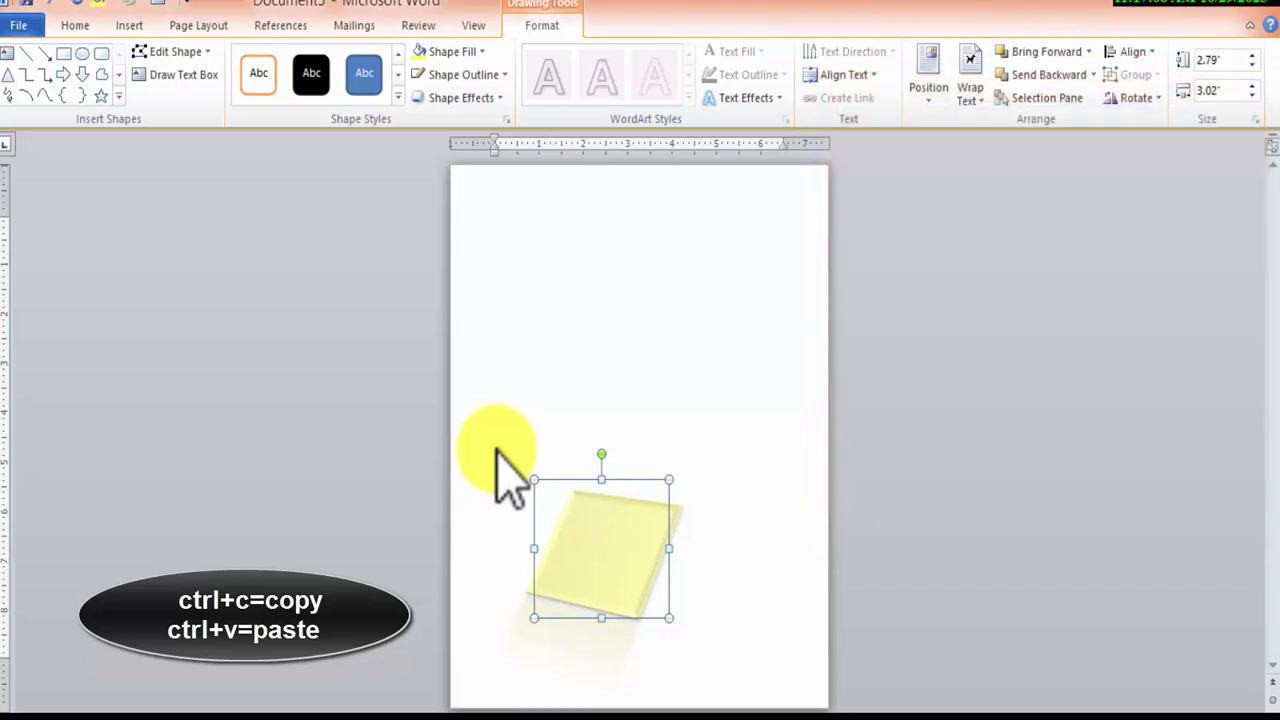
Move the square to the page's lower-left corner, then paste a copy overlapping it, slightly above and to the right
drag(601, 548, 526, 678)
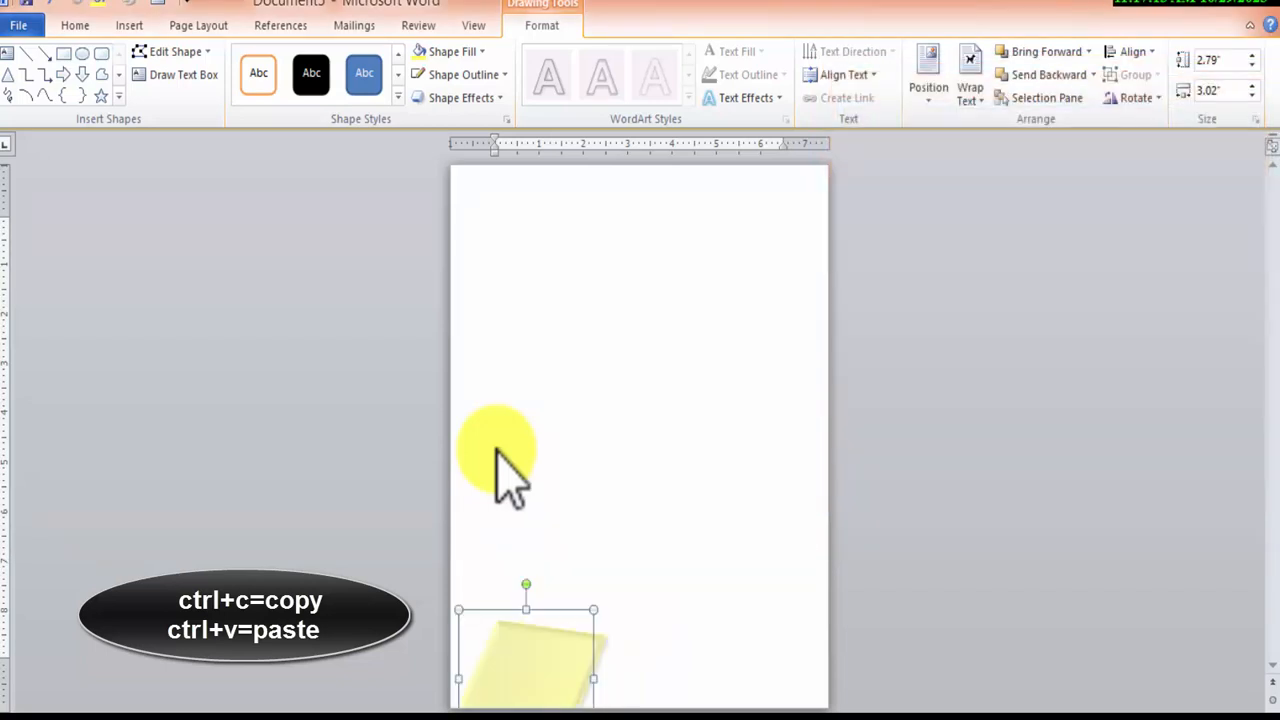
key(ctrl+v)
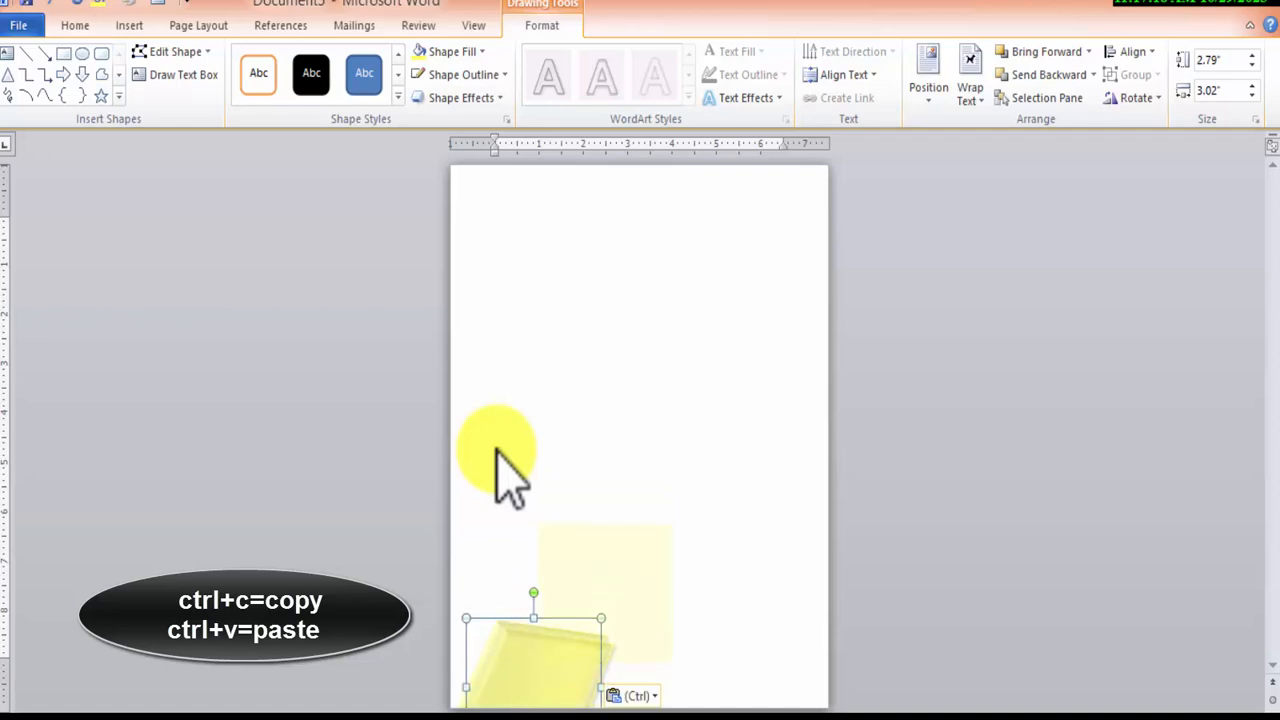
drag(604, 592, 588, 604)
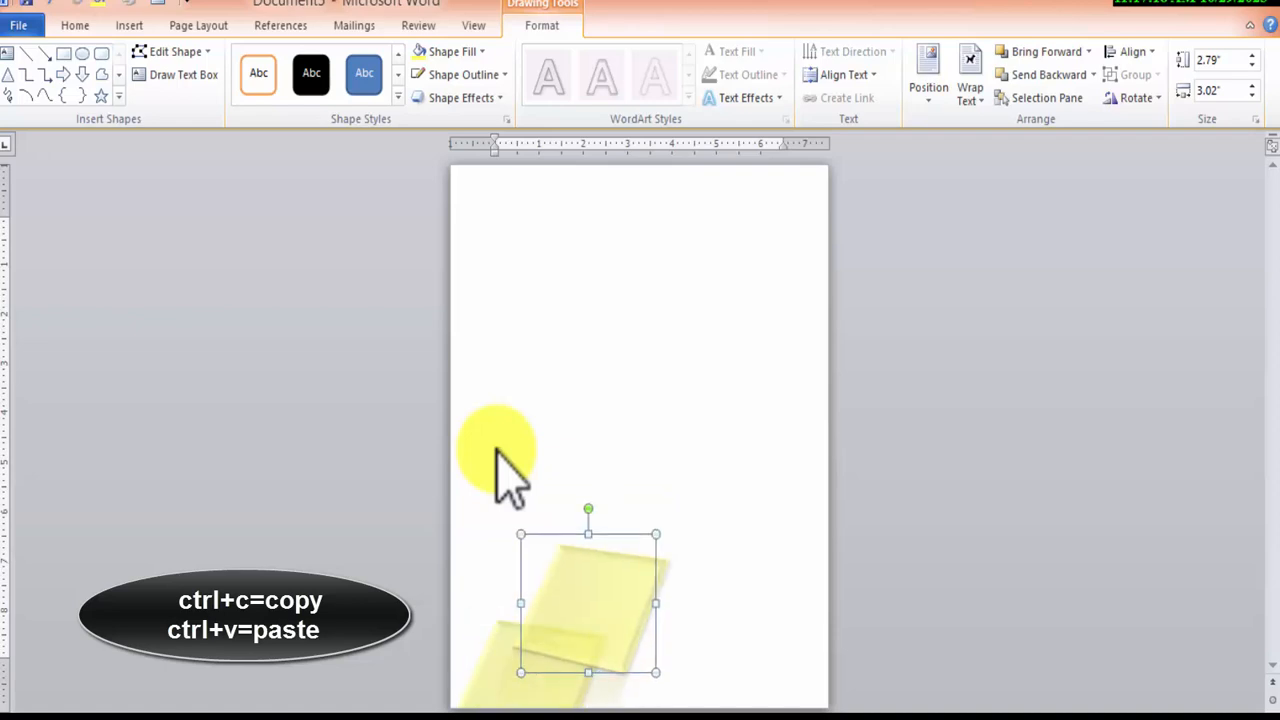
Set the page color to light gray, the second shade below white in the theme colors
click(497, 450)
click(129, 25)
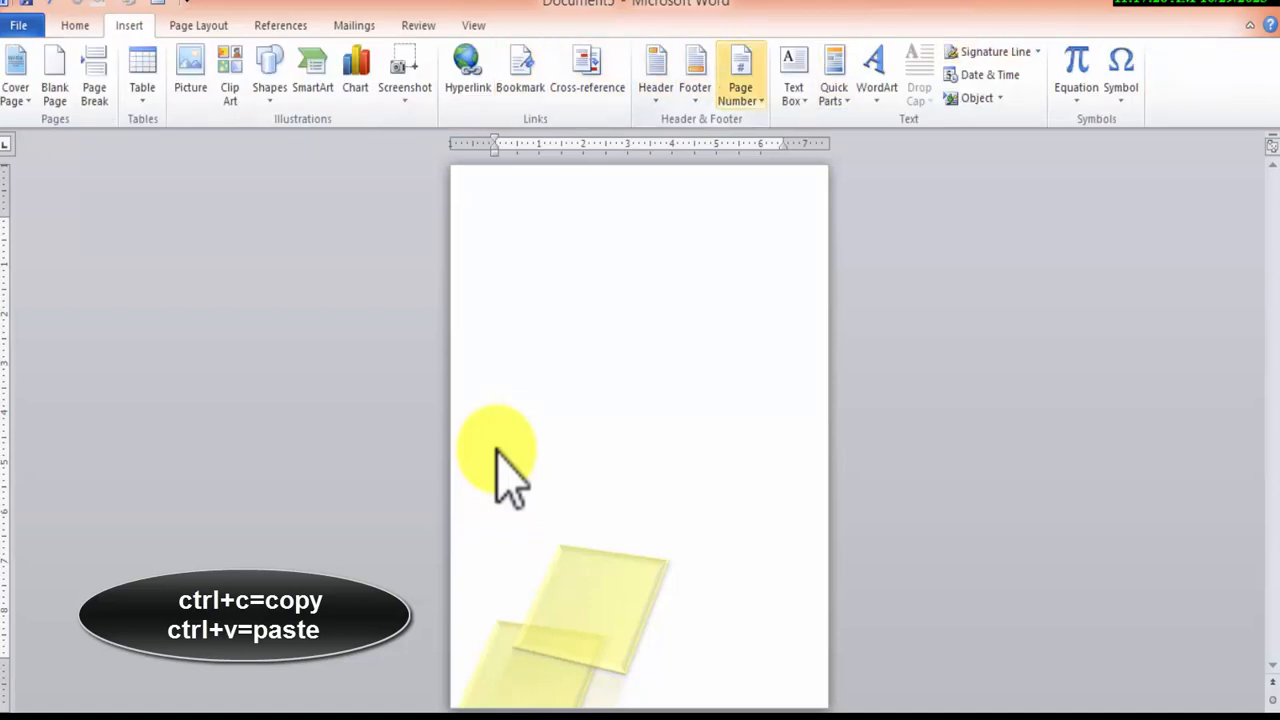
click(198, 25)
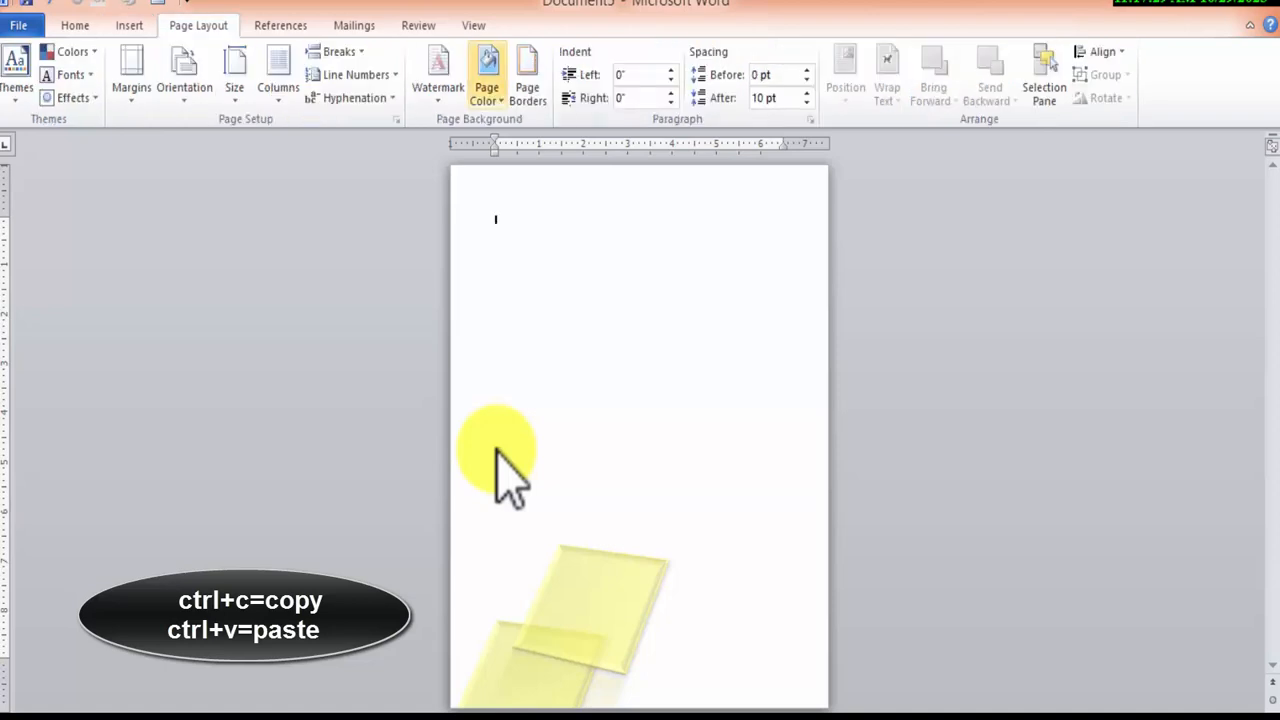
click(487, 75)
click(525, 250)
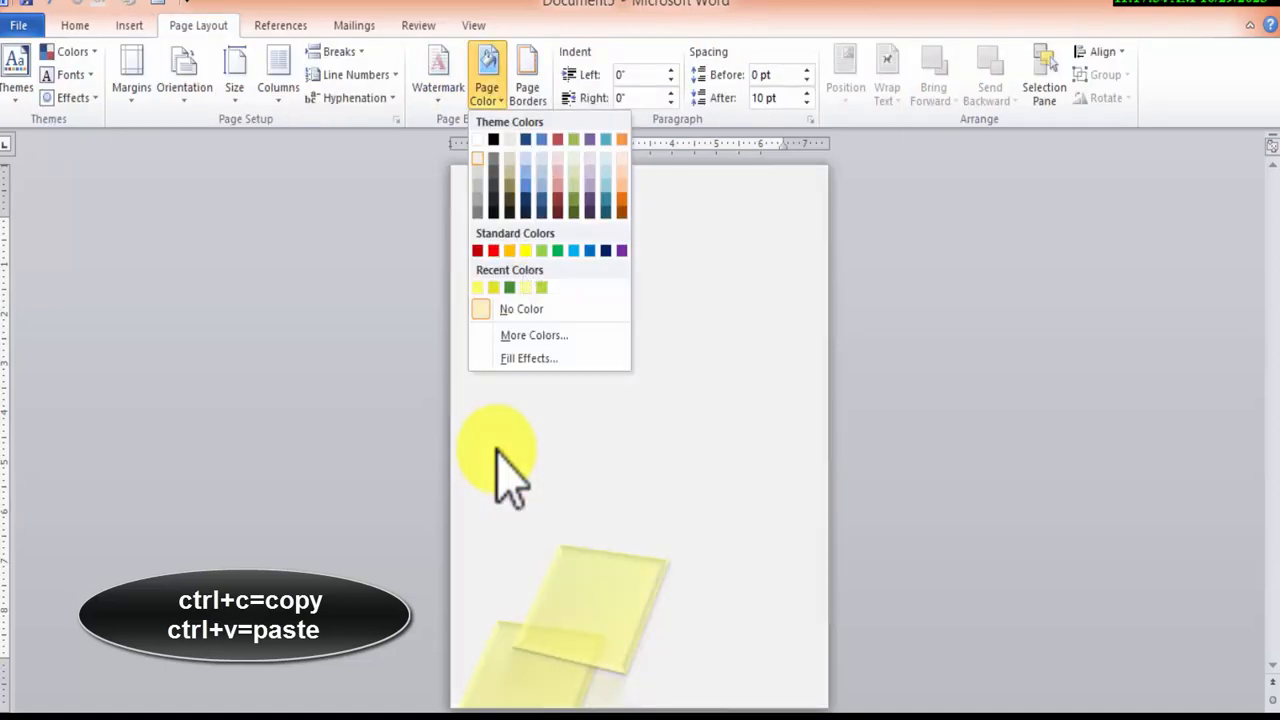
click(477, 172)
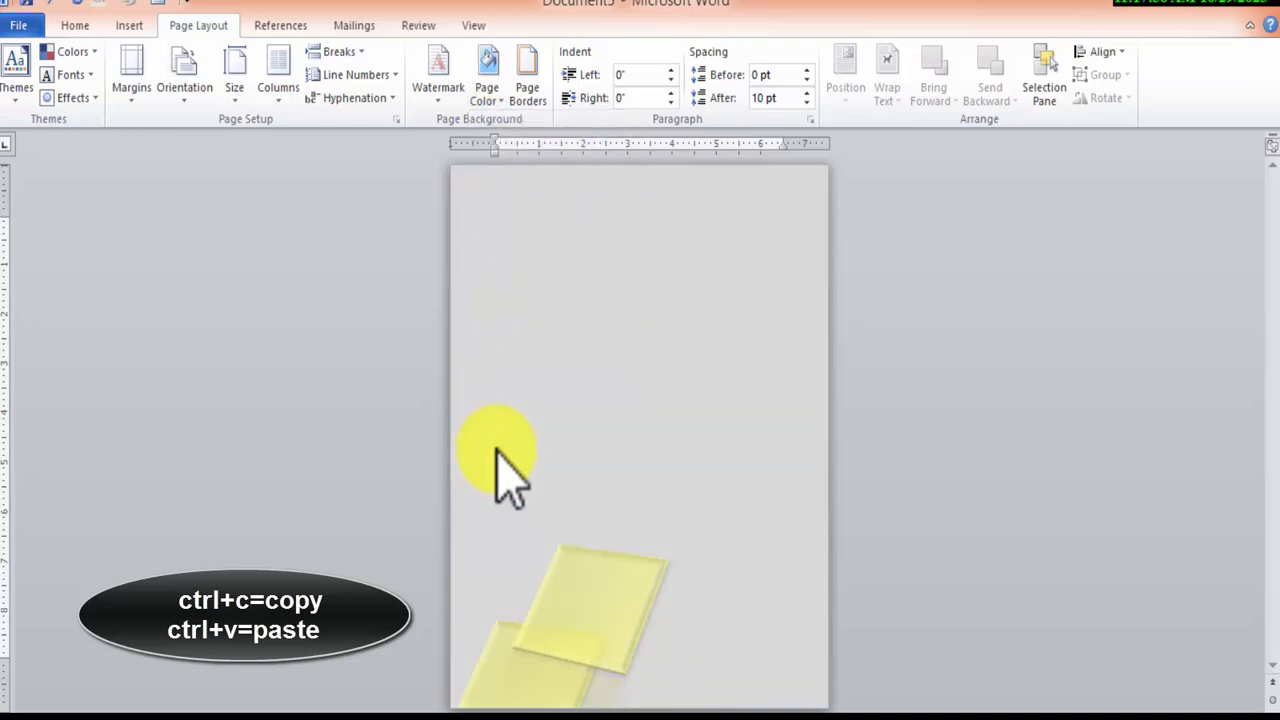
Set the fill transparency of the upper yellow square to 0%
click(590, 608)
click(542, 26)
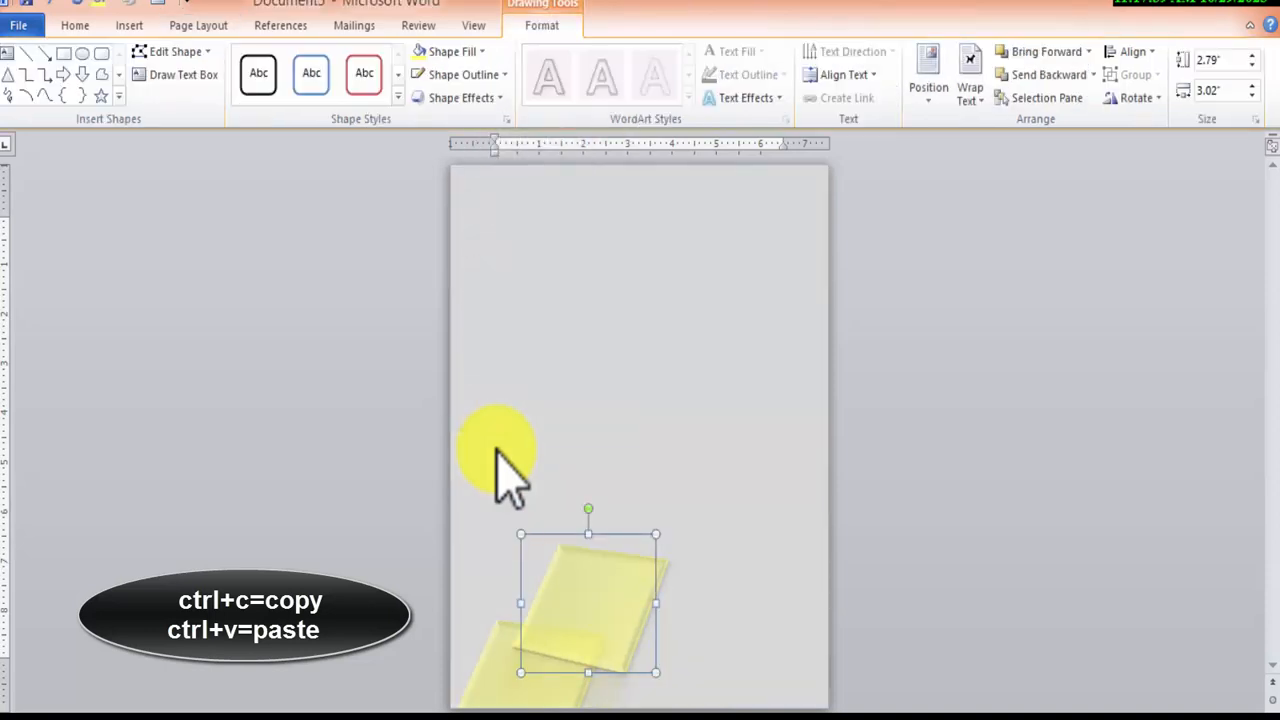
right_click(636, 600)
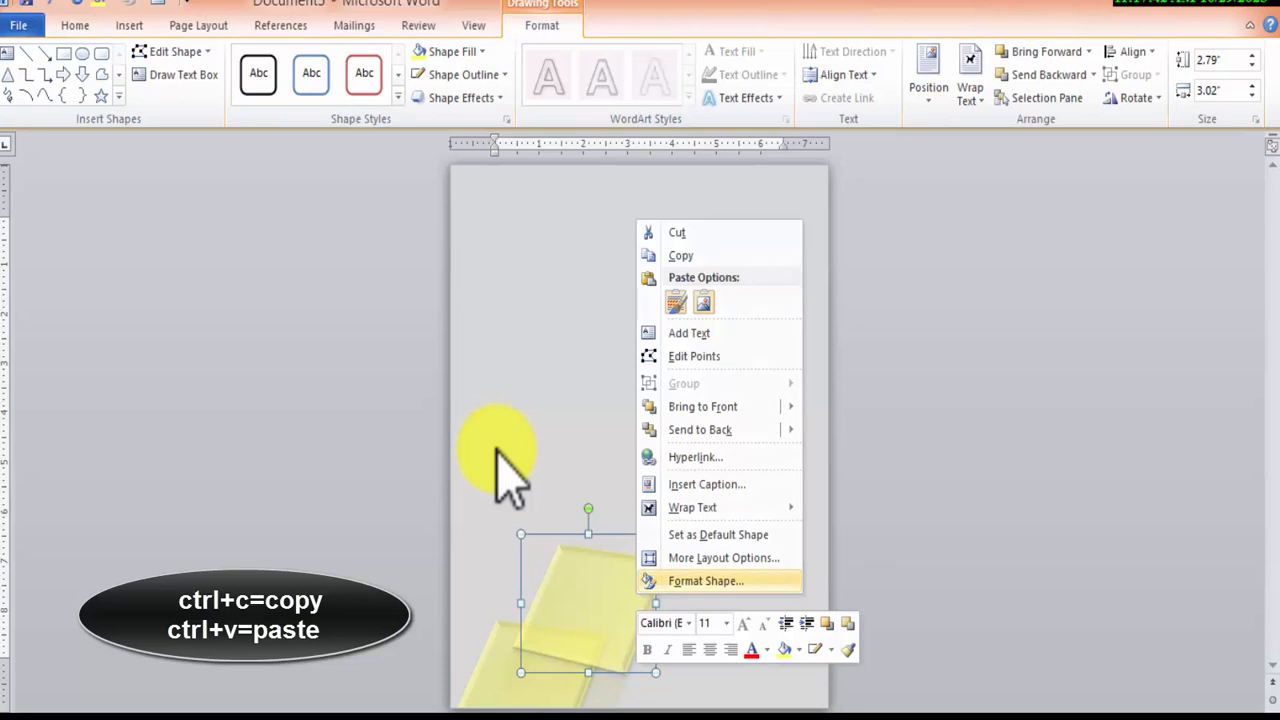
click(706, 581)
drag(1102, 291, 1070, 291)
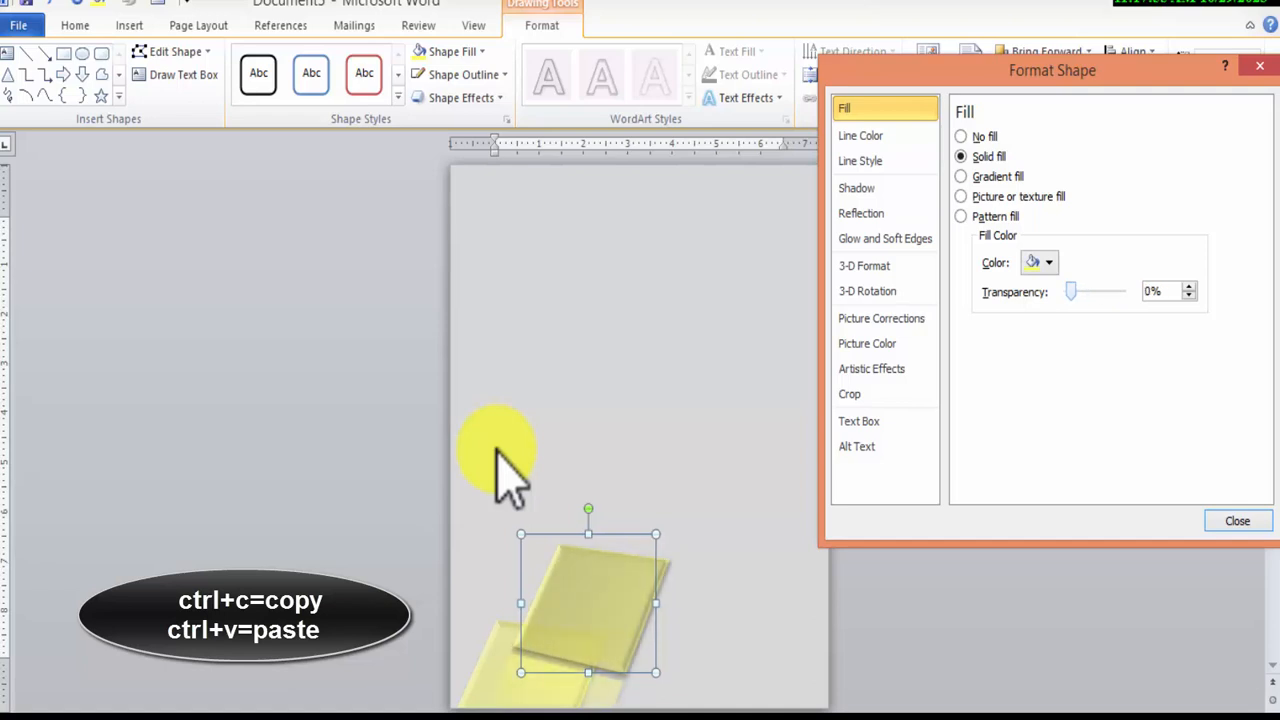
click(1237, 521)
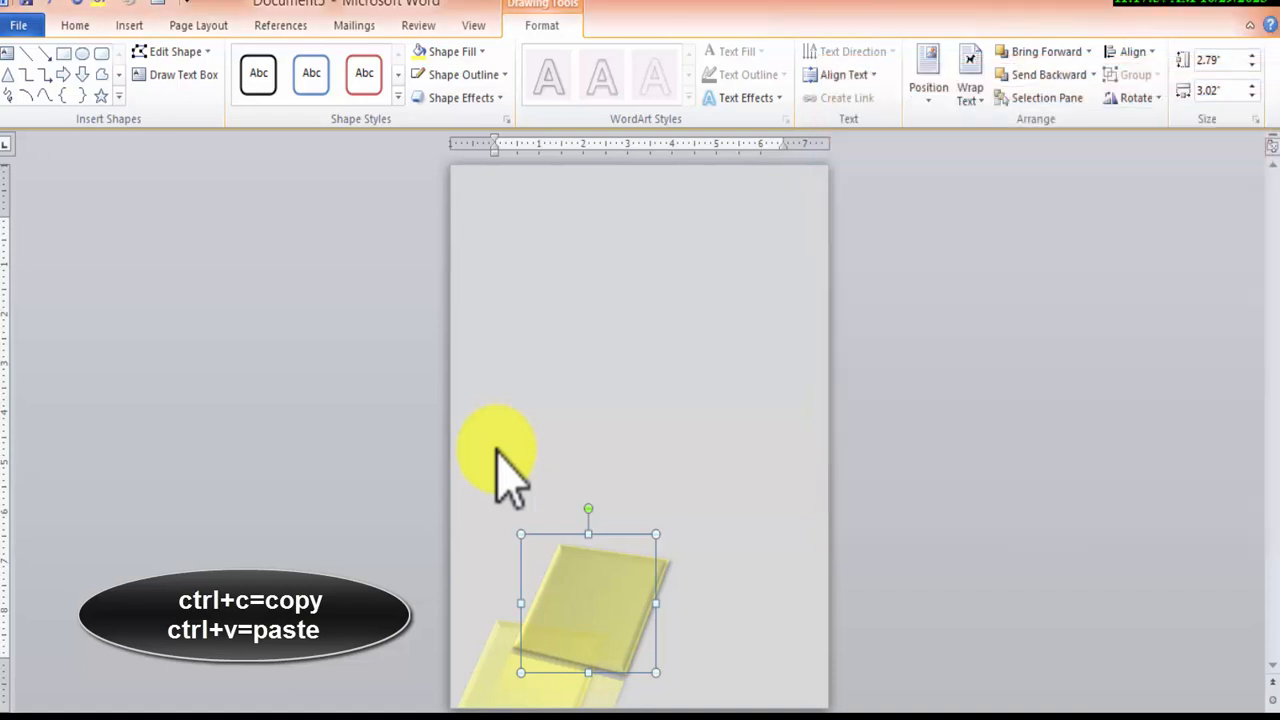
Change the page color to the lightest gray, the first shade below white in the theme colors
click(198, 25)
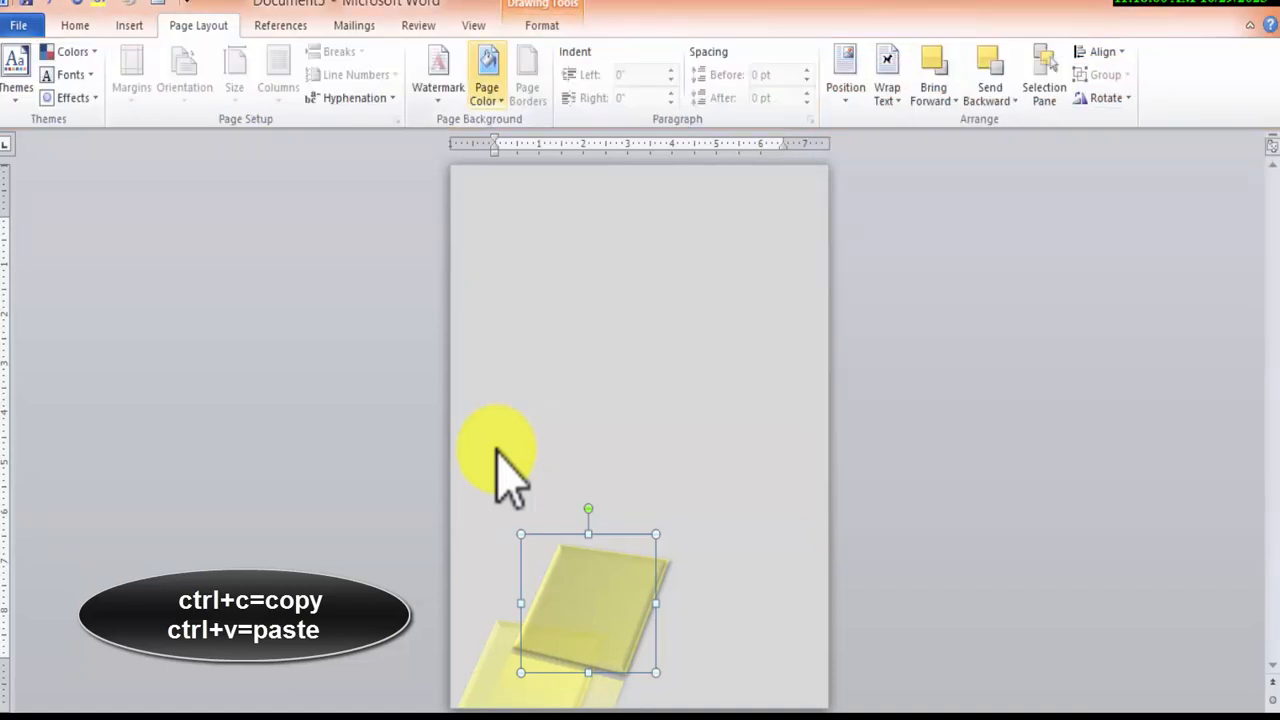
click(487, 88)
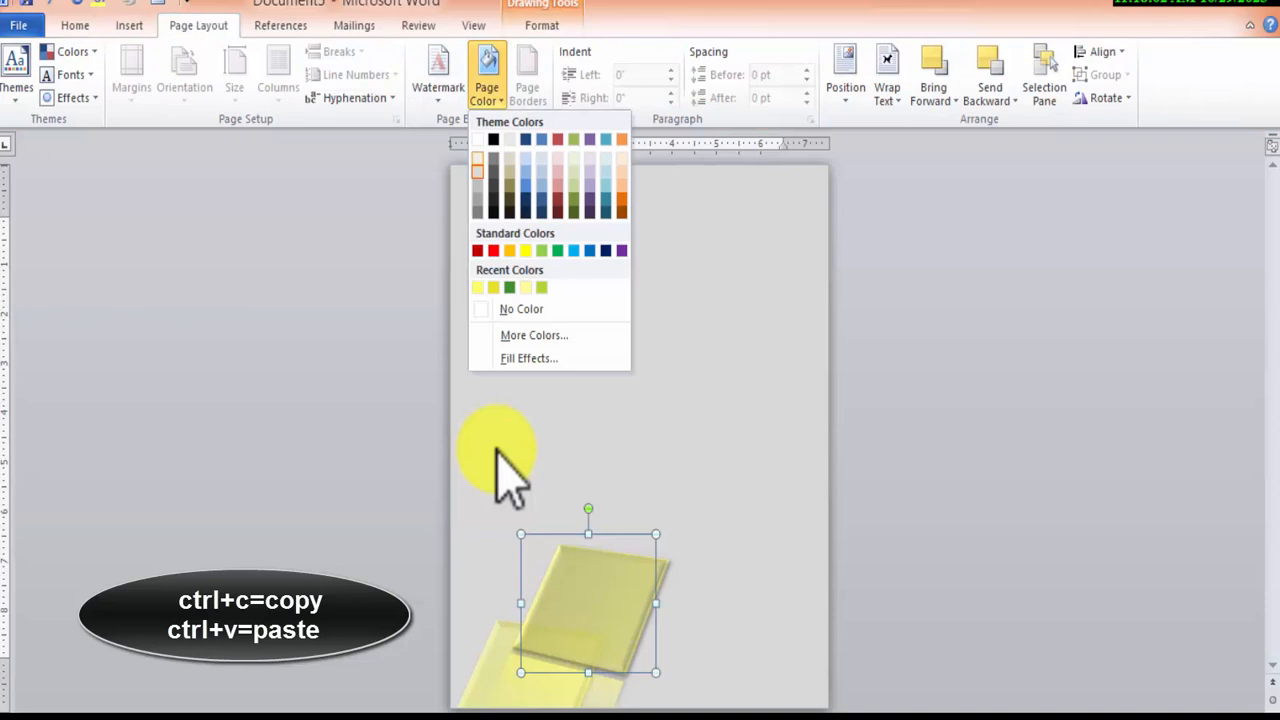
click(477, 159)
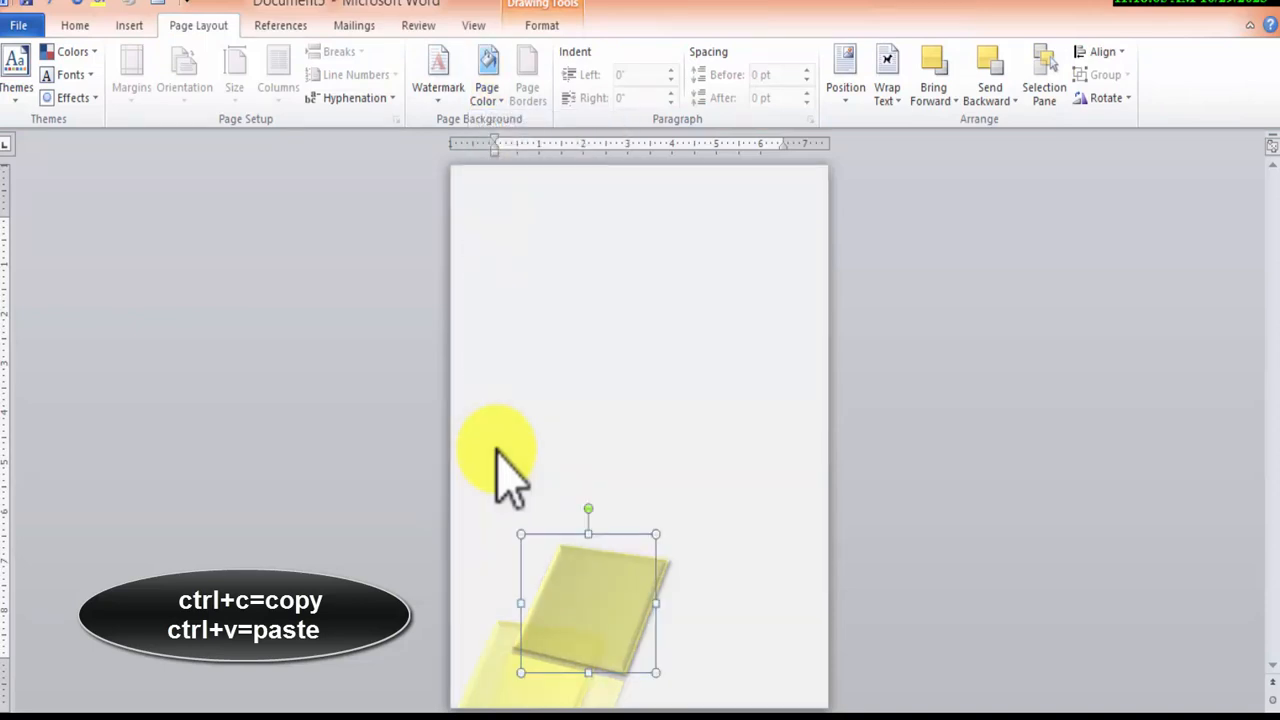
Paste four more copies of the yellow square, forming a diagonal trail from the page's bottom middle up to its top edge
key(ctrl+v)
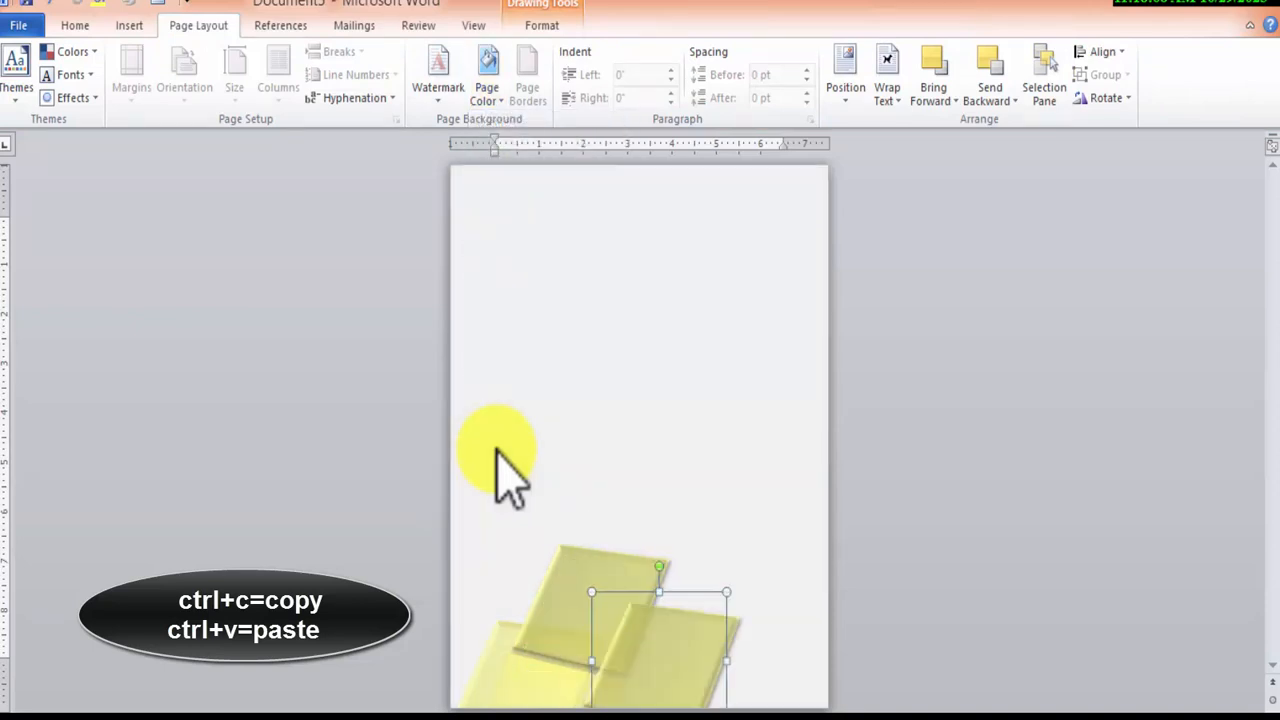
key(ctrl+v)
mouse_move(667, 669)
mouse_down()
mouse_move(691, 523)
mouse_move(742, 386)
mouse_move(724, 231)
mouse_move(704, 201)
mouse_move(802, 215)
mouse_move(802, 171)
mouse_up()
key(ctrl+v)
key(ctrl+v)
key(ctrl+v)
key(Delete)
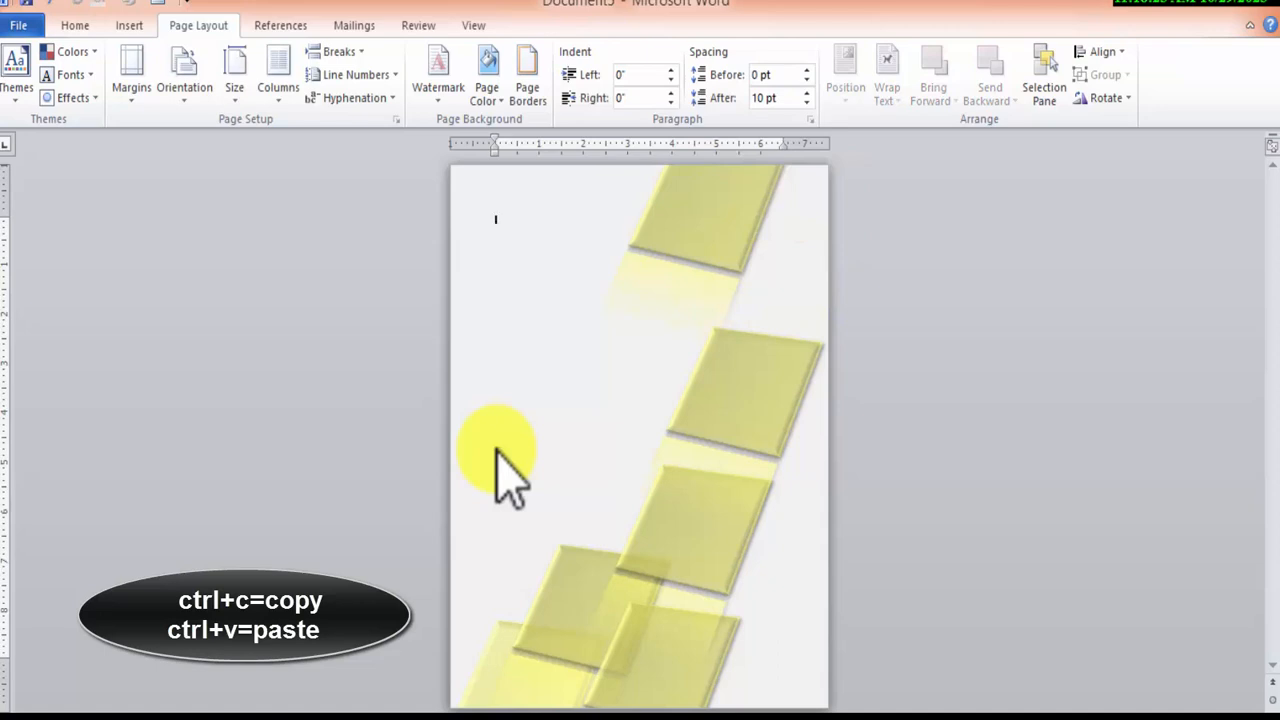
Paste three more yellow squares along the page's right edge: at the upper corner, upper middle and lower corner
key(ctrl+v)
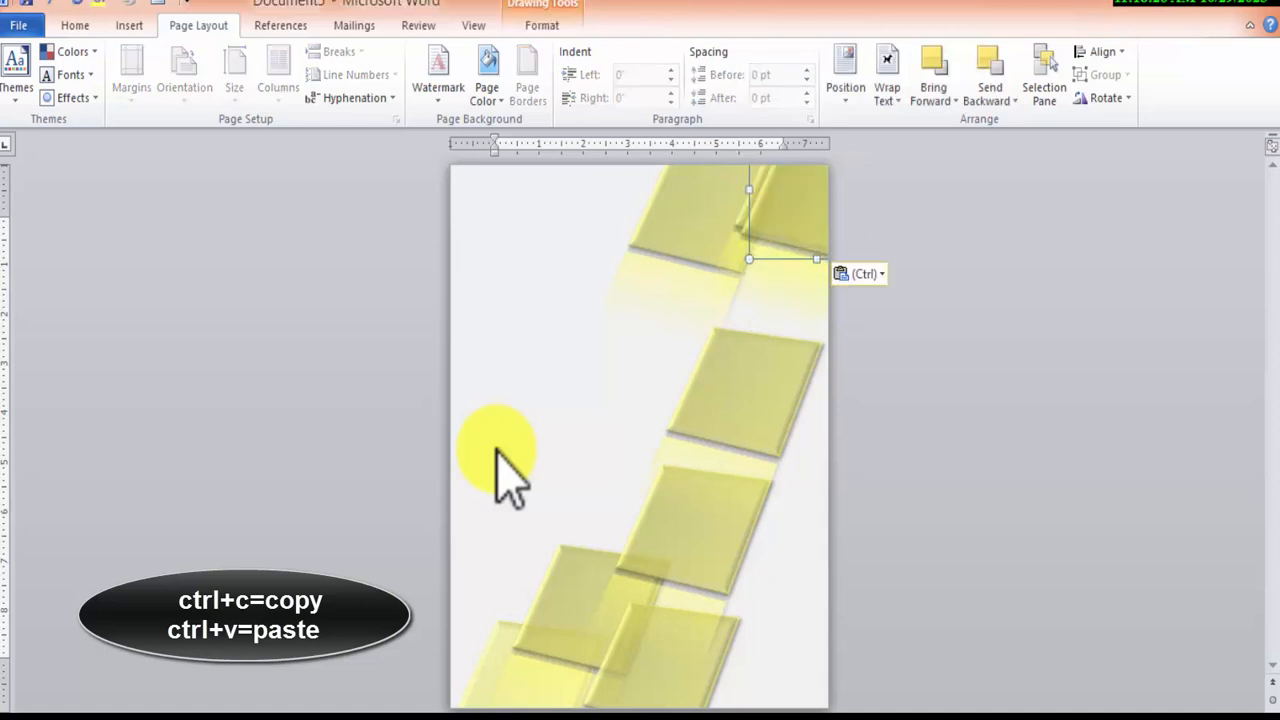
drag(795, 215, 795, 350)
key(ctrl+v)
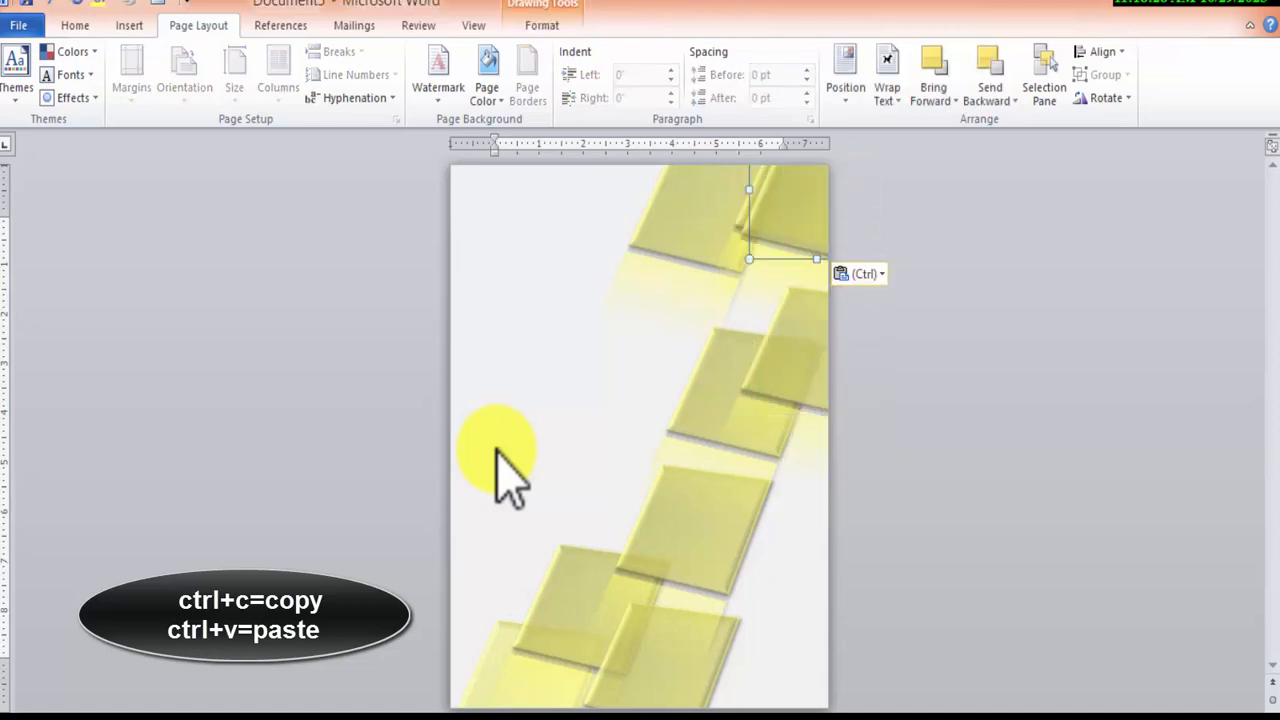
drag(790, 215, 783, 625)
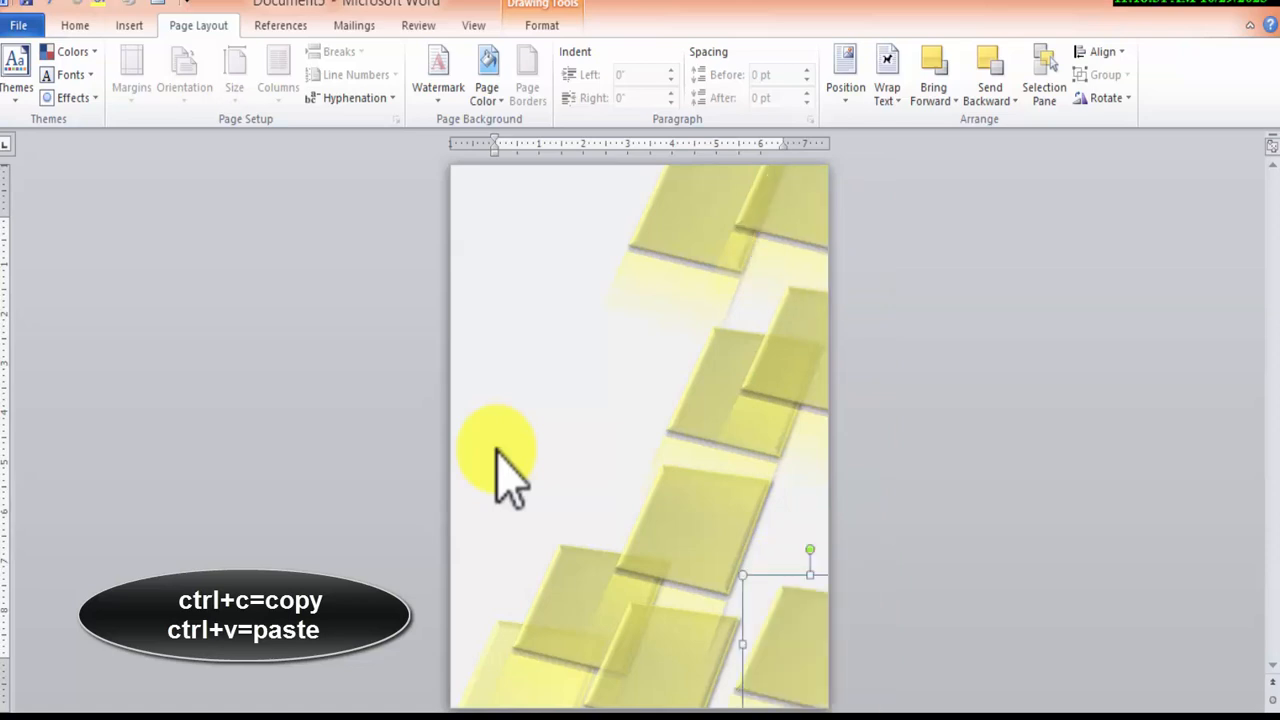
Paste further copies to fill the gaps along the right edge, overlapping at mid-page and below the upper corner
key(ctrl+v)
mouse_move(790, 215)
mouse_down()
mouse_move(785, 520)
mouse_move(767, 549)
mouse_move(791, 216)
mouse_move(785, 249)
mouse_up()
key(ctrl+v)
key(ctrl+v)
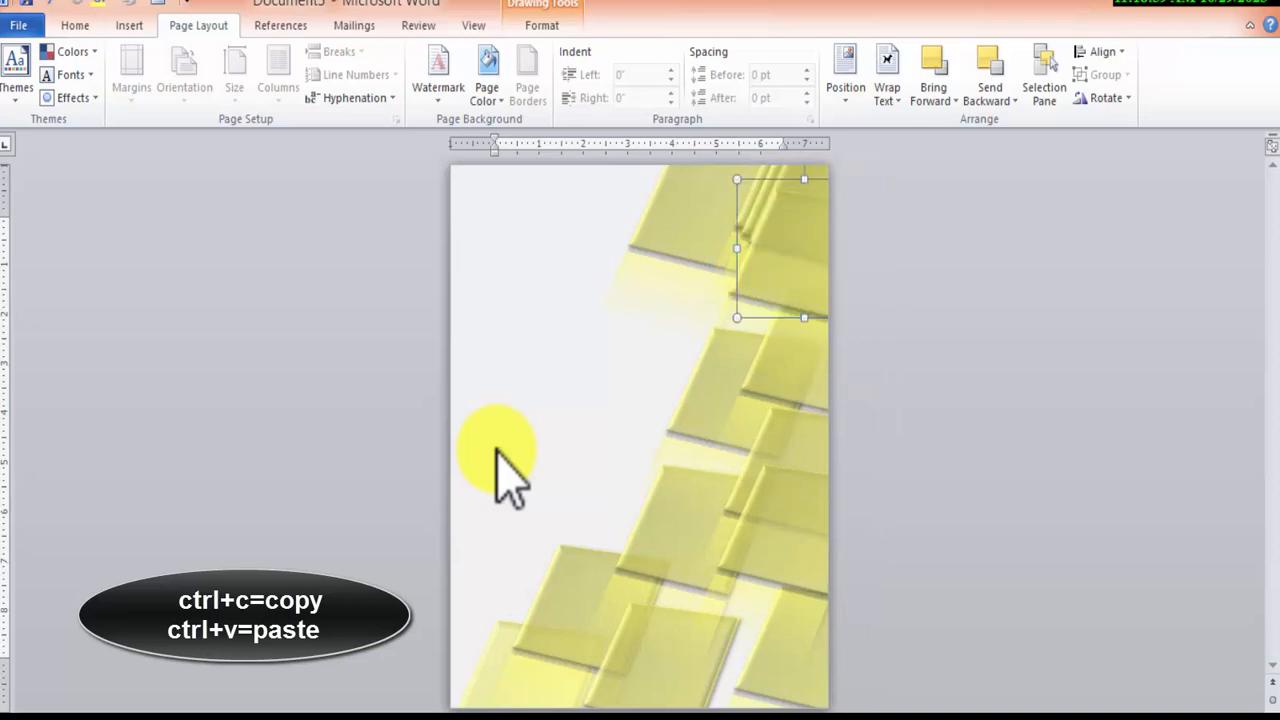
key(Down)
key(Down)
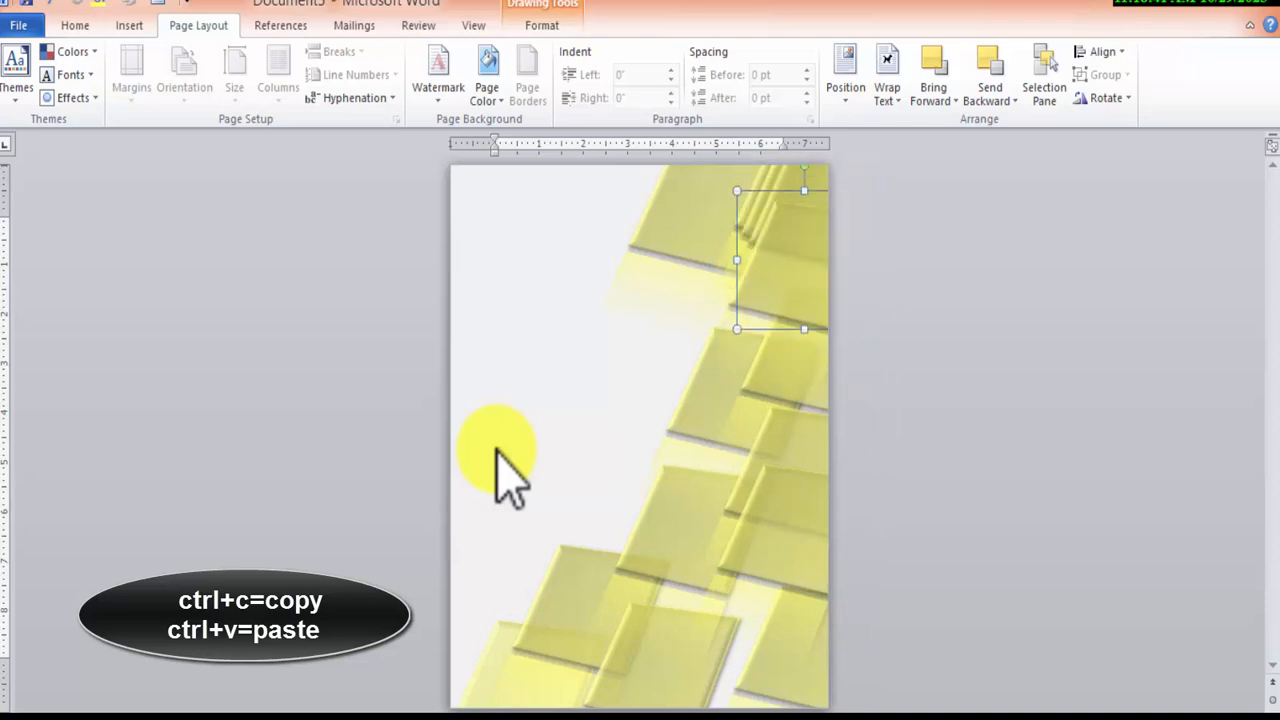
Spread the stacked squares across the page's top and upper-right edge, and place one more overlapping copy near the lower-right corner
mouse_move(785, 258)
mouse_down()
mouse_move(620, 189)
mouse_move(652, 205)
mouse_move(634, 141)
mouse_up()
mouse_move(790, 205)
mouse_down()
mouse_move(777, 306)
mouse_move(770, 185)
mouse_move(799, 274)
mouse_up()
mouse_move(788, 196)
mouse_down()
mouse_move(743, 181)
mouse_move(753, 231)
mouse_move(832, 212)
mouse_up()
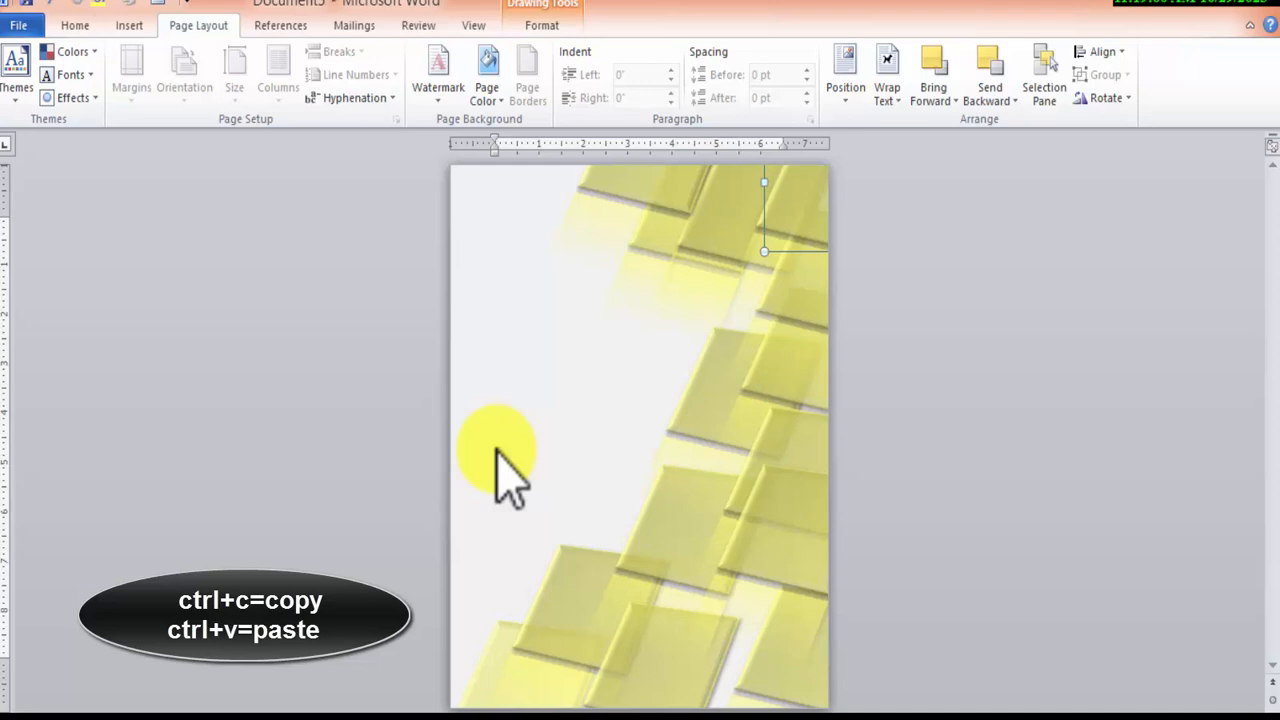
key(ctrl+v)
mouse_move(800, 195)
mouse_down()
mouse_move(783, 623)
mouse_move(747, 709)
mouse_move(771, 668)
mouse_move(766, 642)
mouse_up()
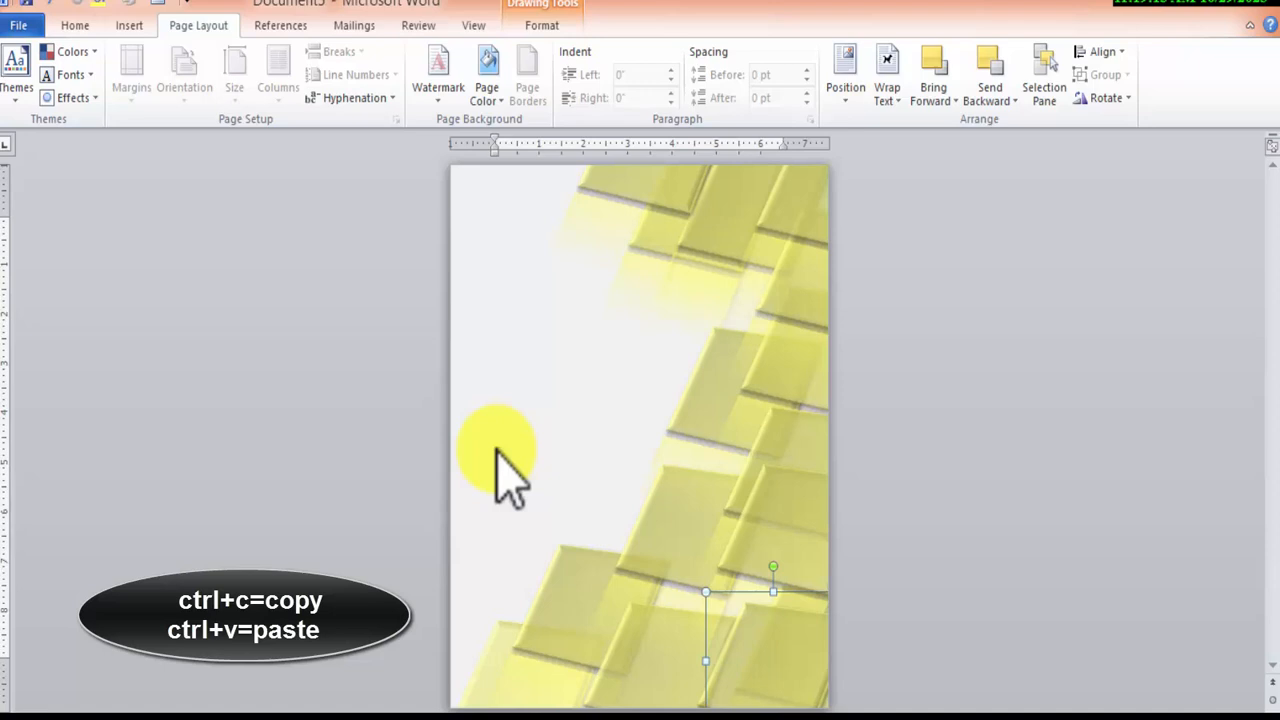
Fill the two central squares of the diagonal with the third shade of the dark blue theme color
click(716, 388)
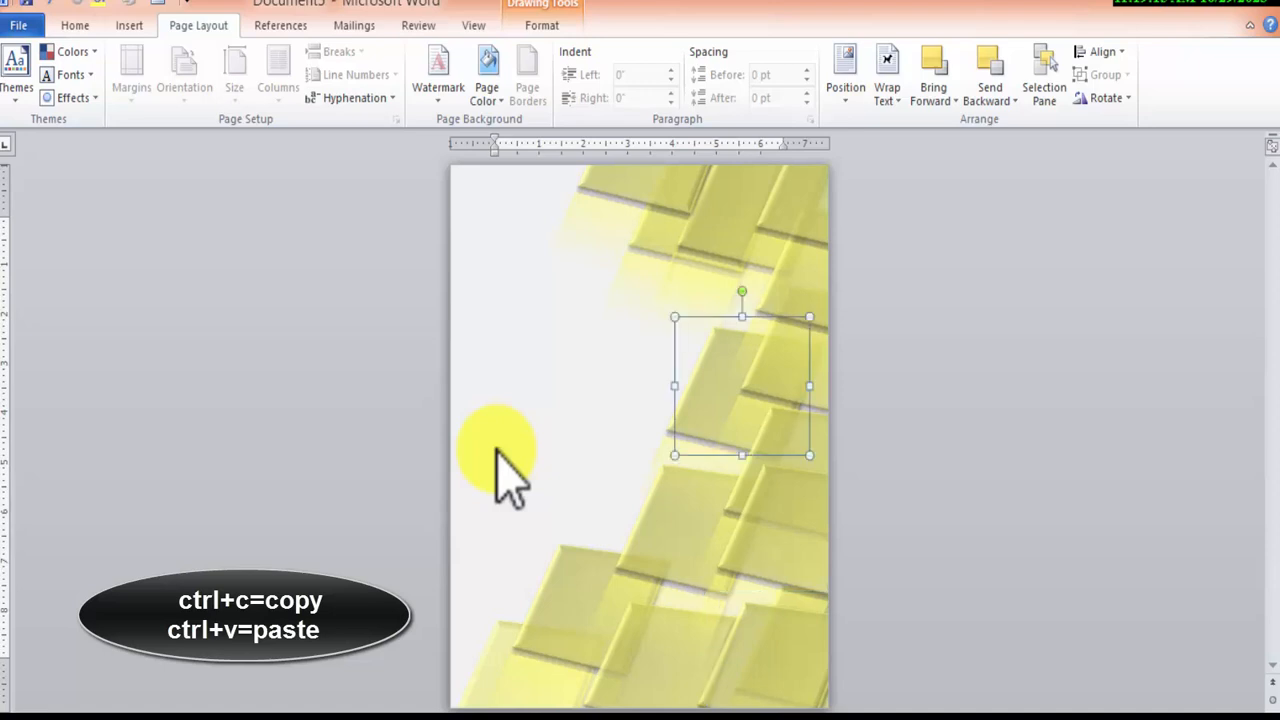
click(541, 25)
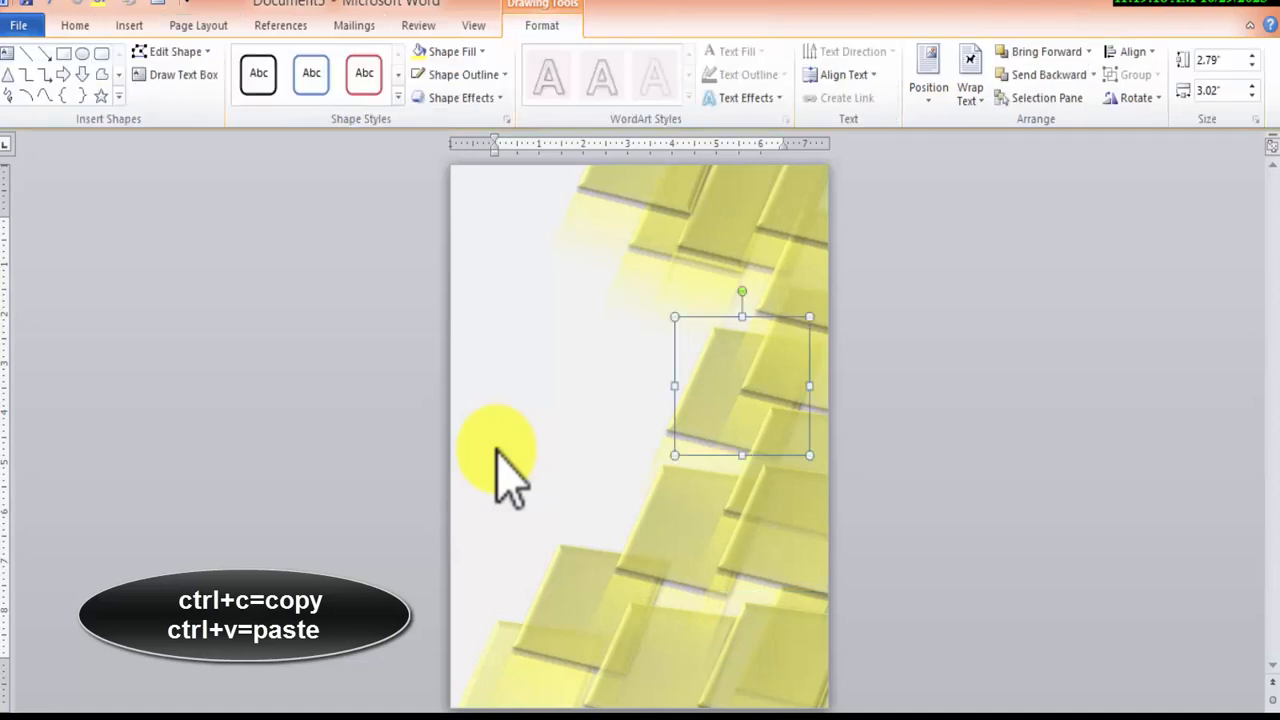
click(448, 51)
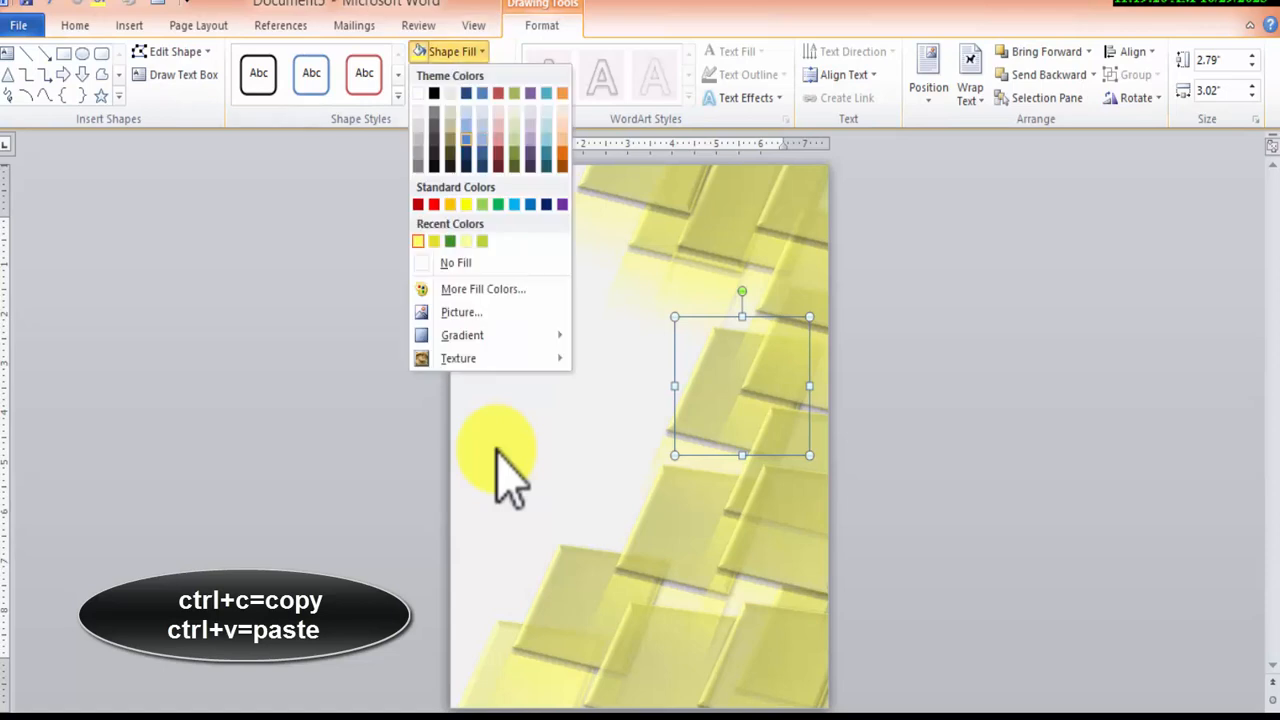
click(466, 139)
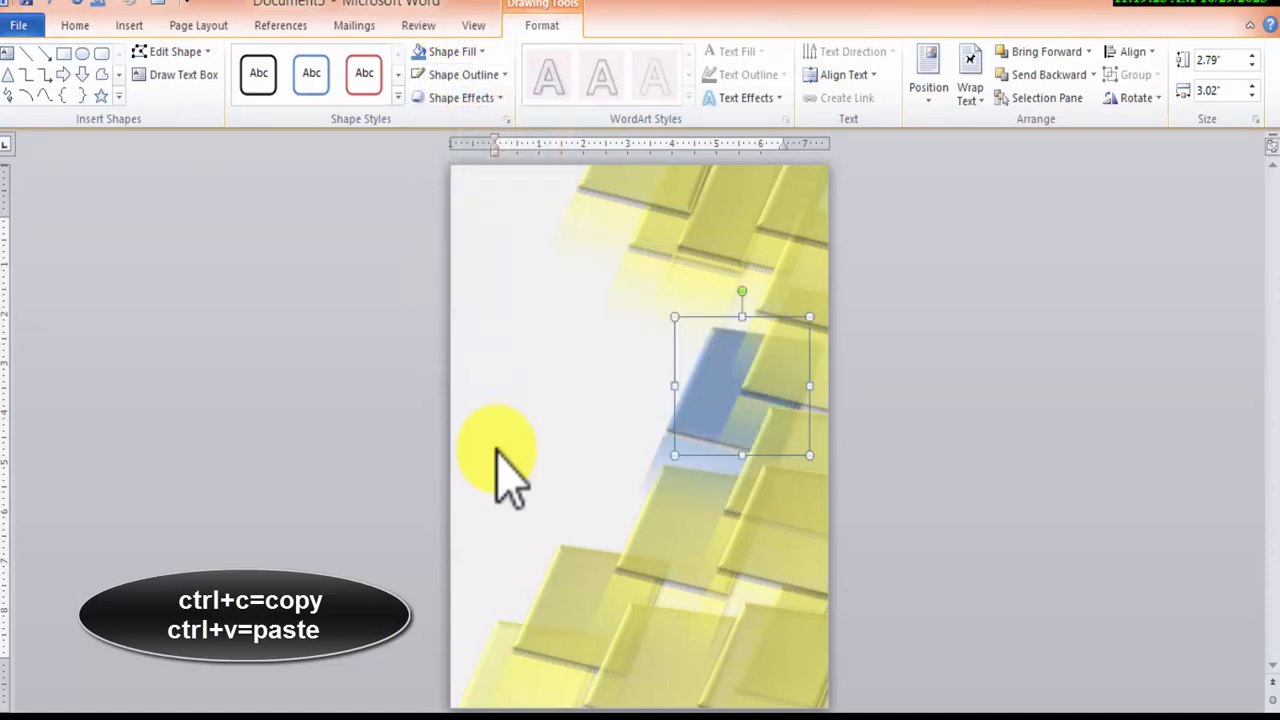
key(ctrl+v)
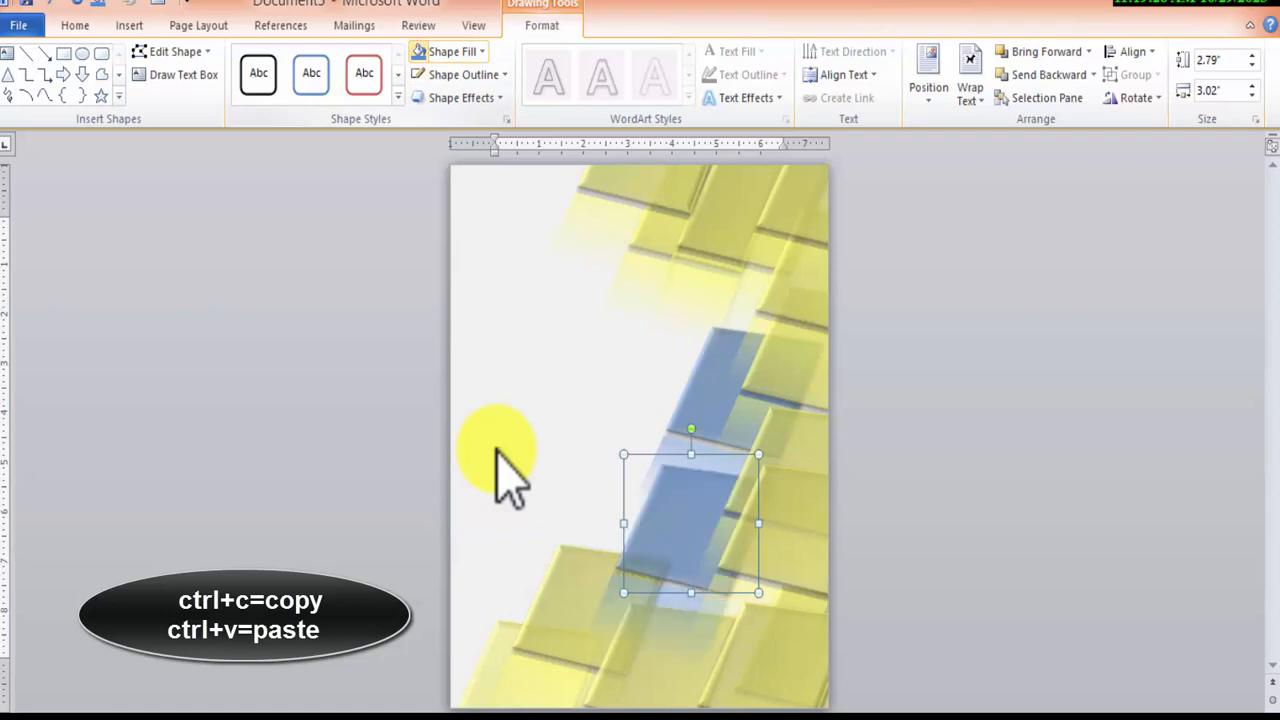
Fill the three overlapping squares at the middle of the page's right edge with standard orange
click(792, 355)
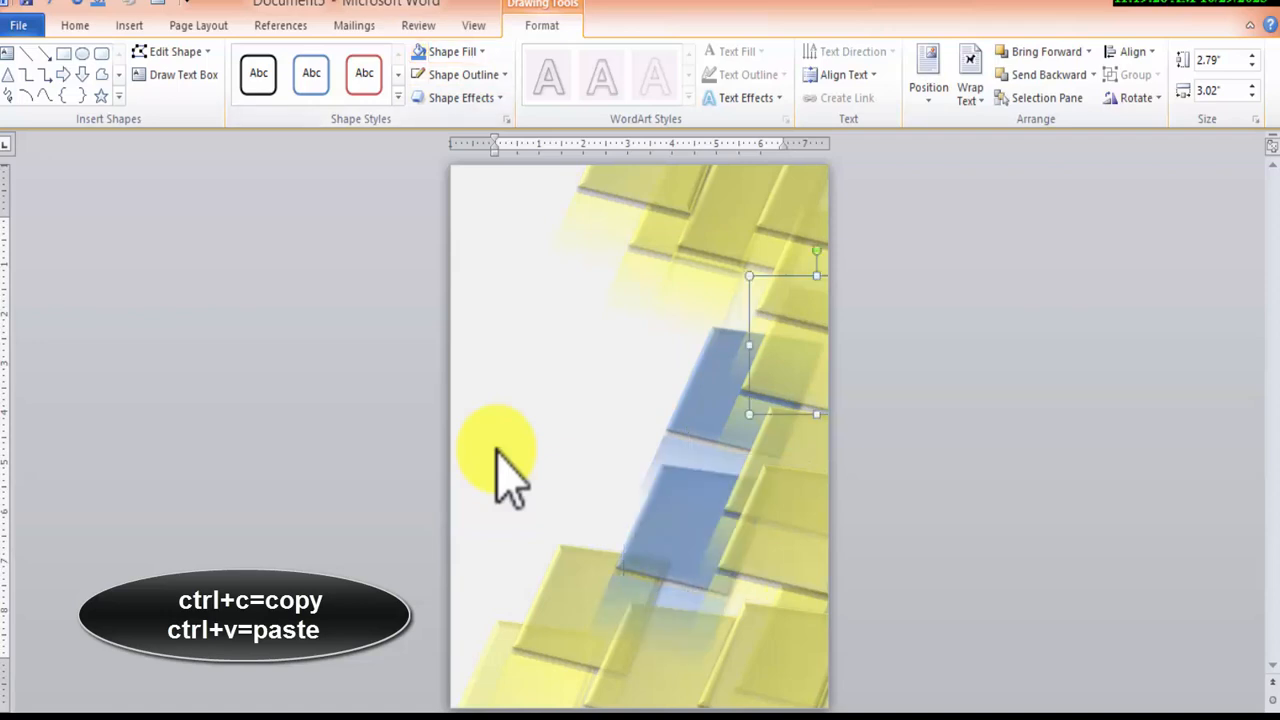
click(482, 52)
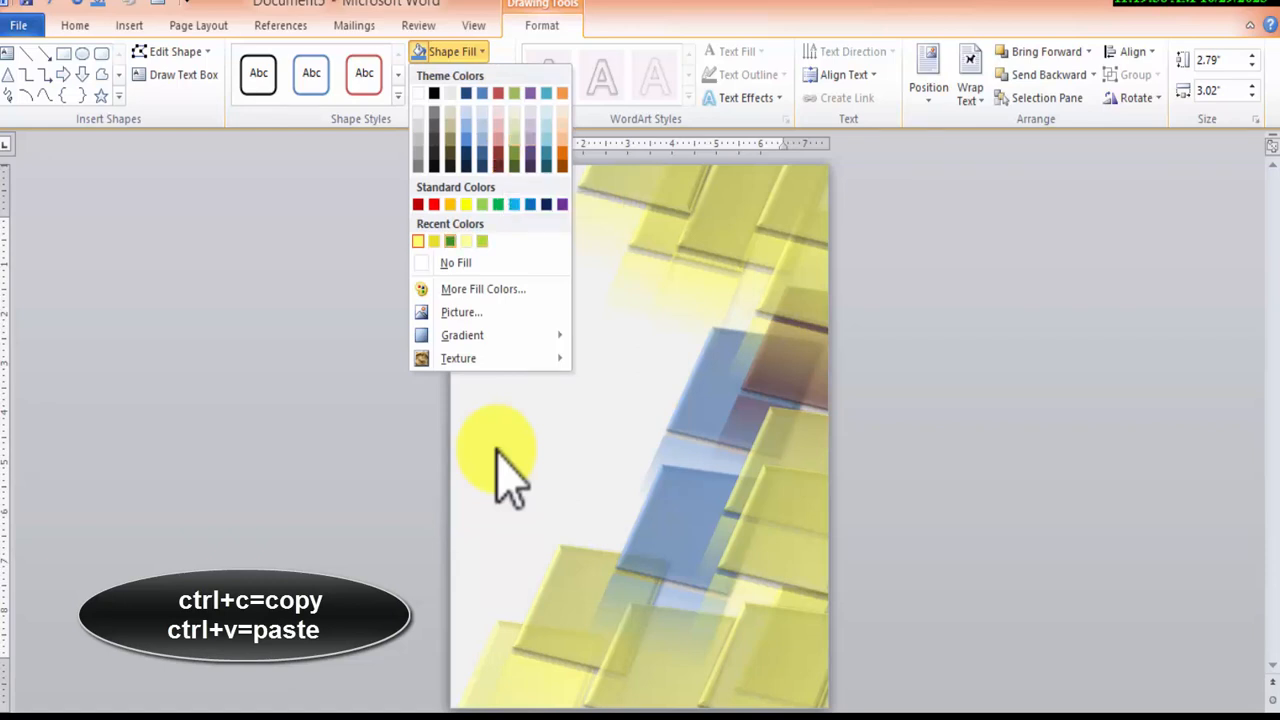
click(450, 204)
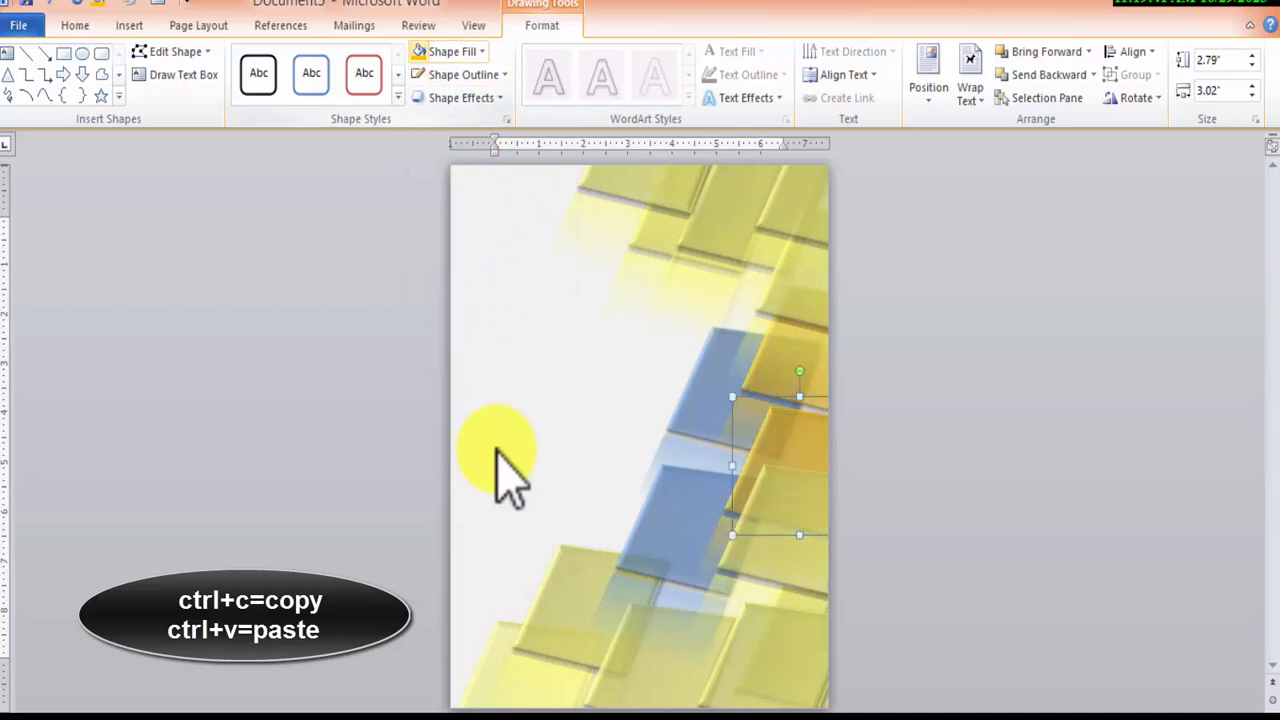
key(ctrl+v)
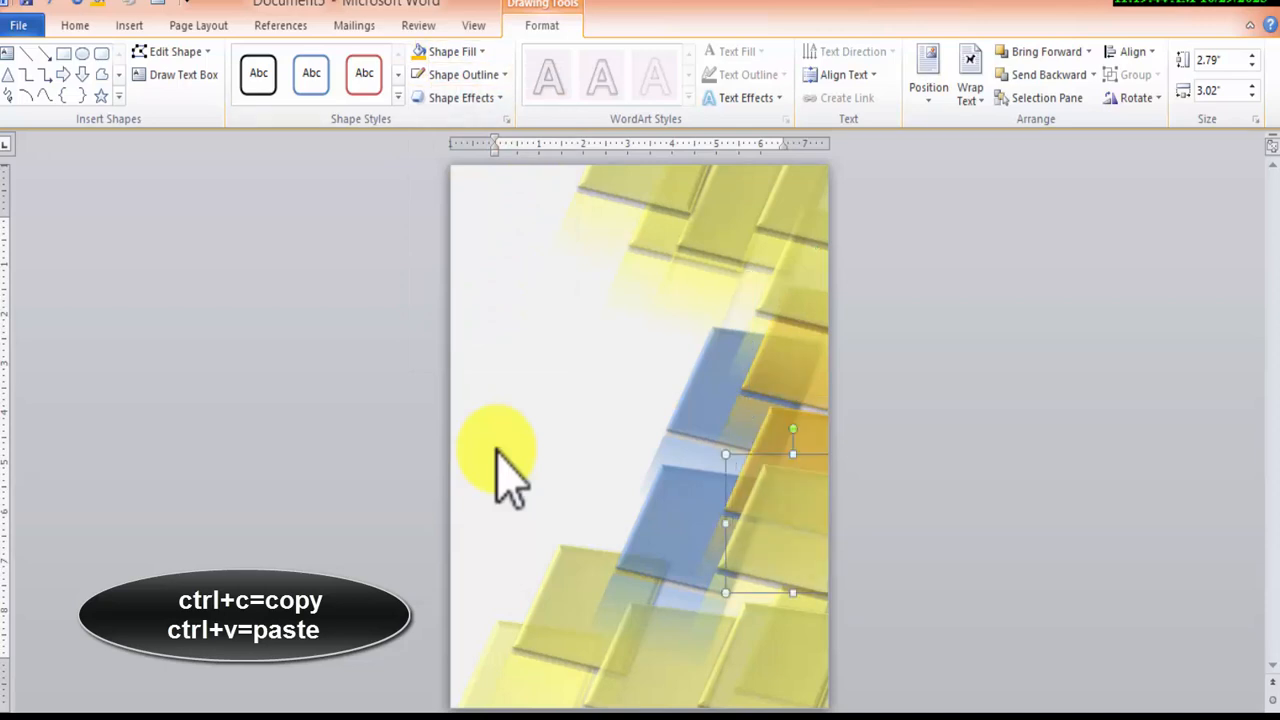
click(420, 52)
click(497, 450)
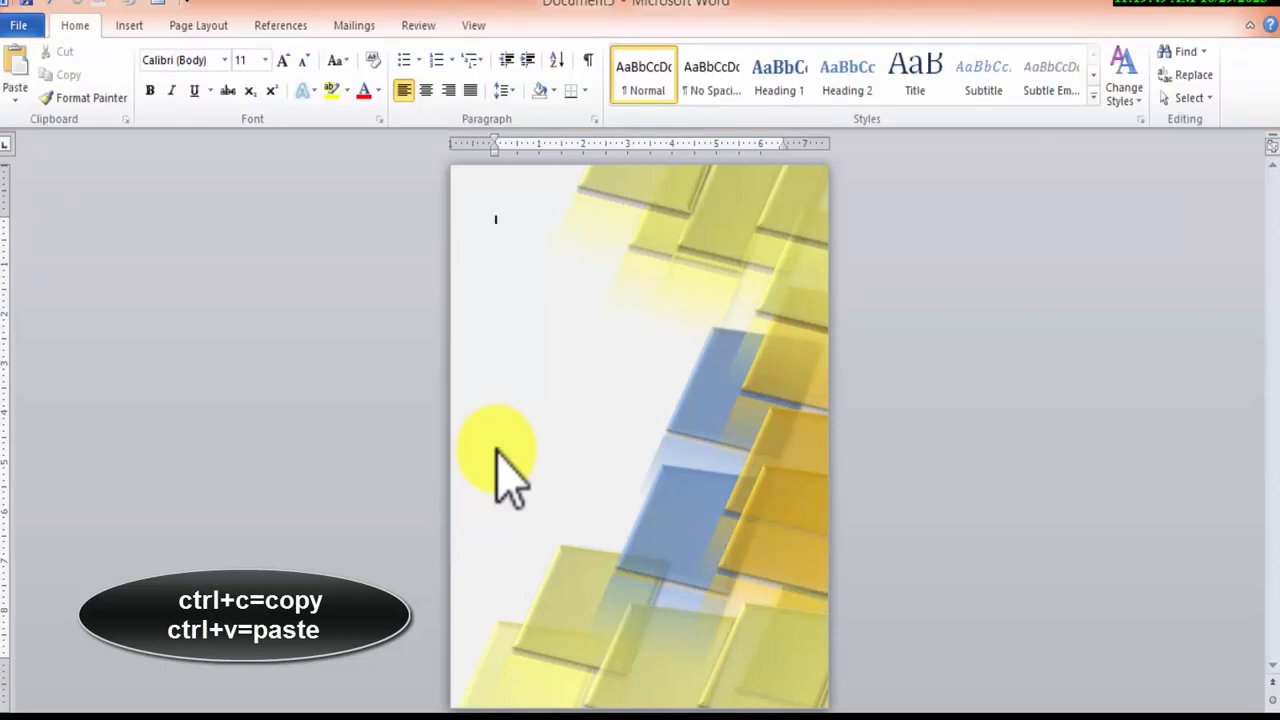
click(129, 25)
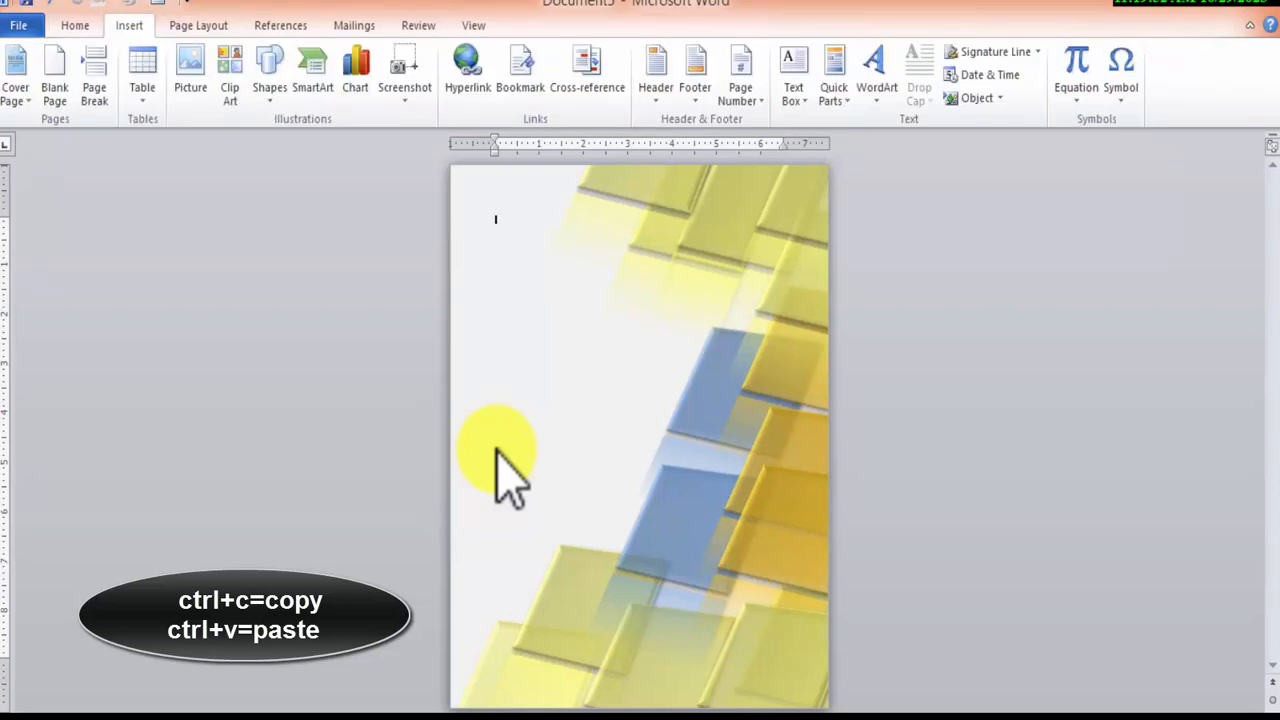
click(198, 25)
click(129, 25)
click(75, 26)
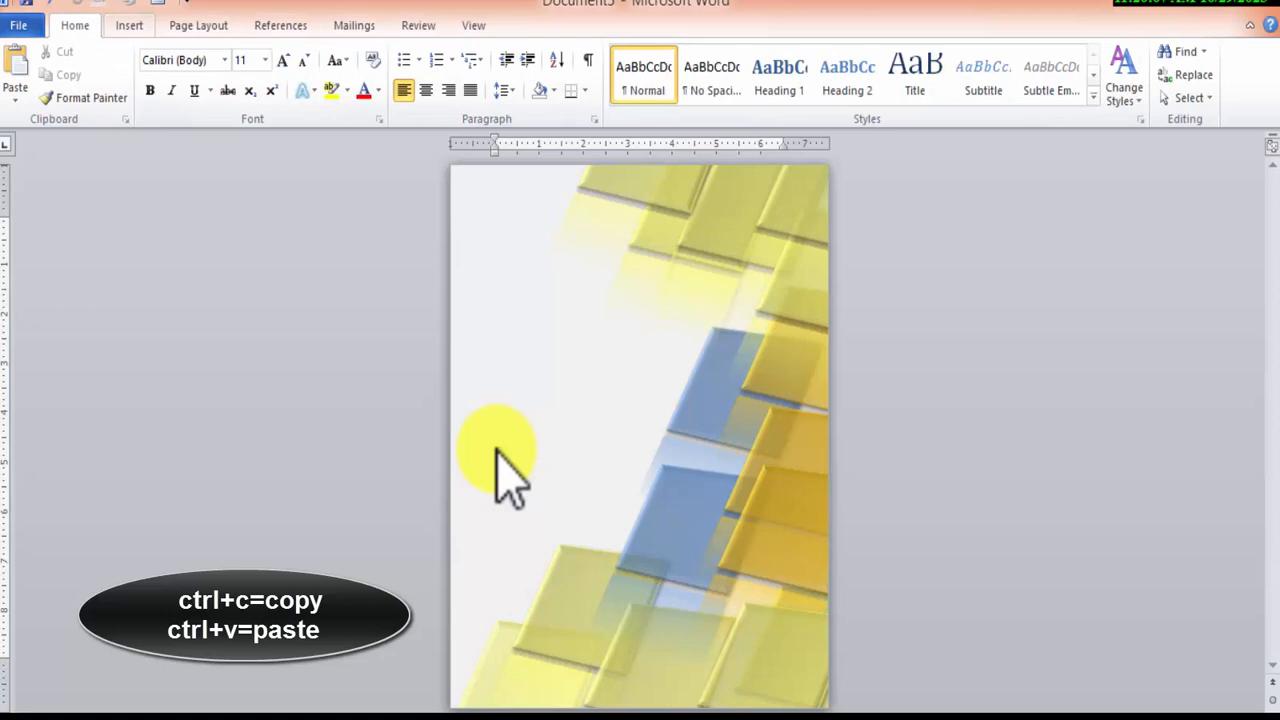
Insert a Simple Text Box, place it in the page's upper-left corner and set it to no fill
click(129, 25)
click(793, 80)
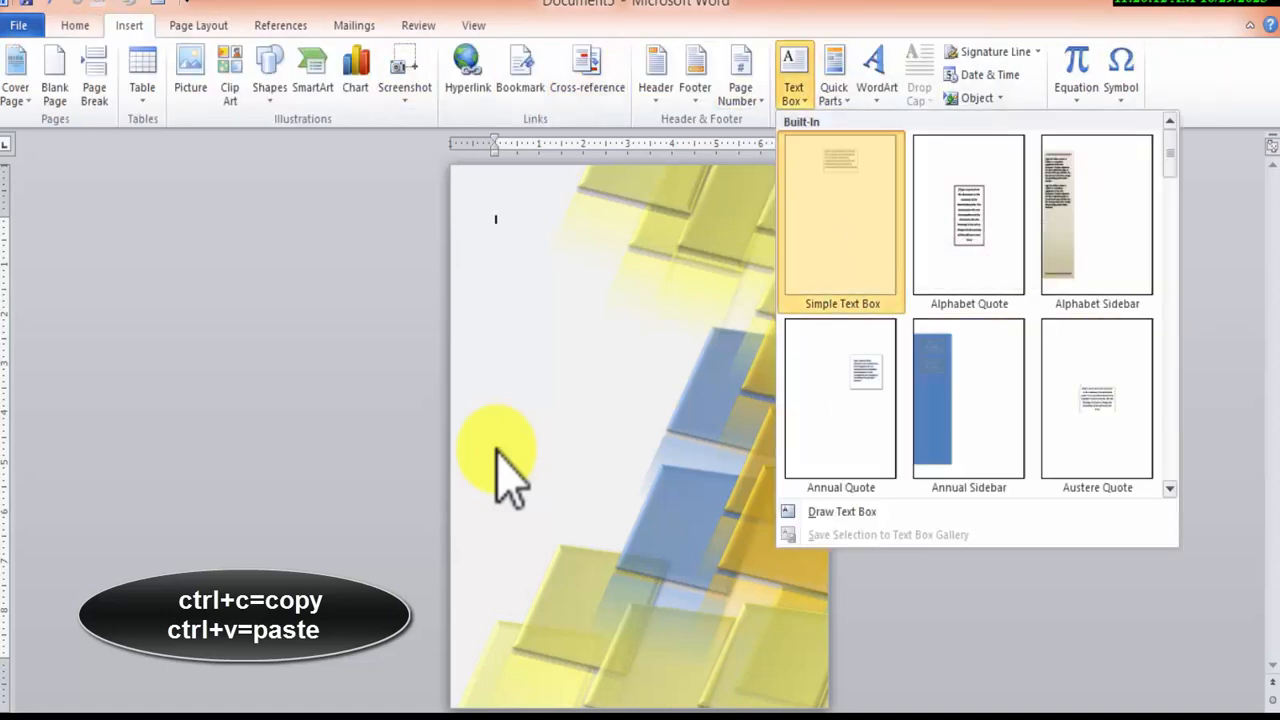
click(840, 215)
drag(640, 215, 535, 194)
click(458, 52)
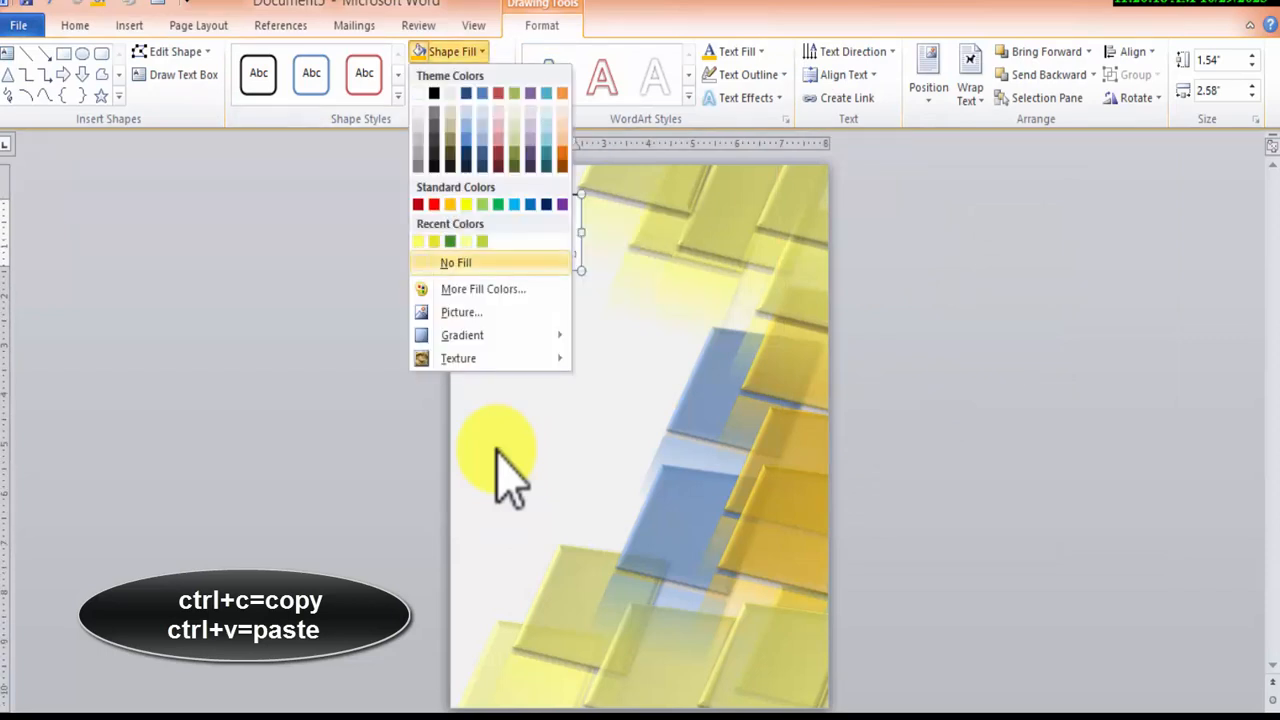
click(455, 262)
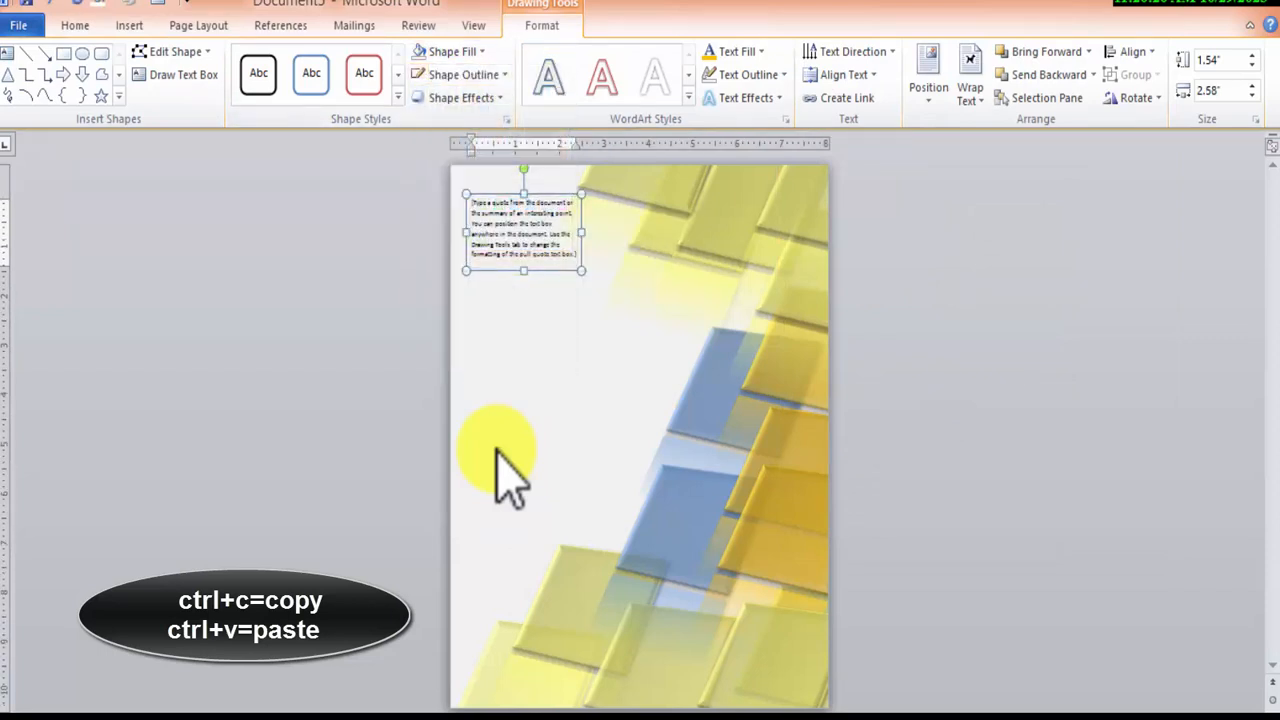
Narrow the quote text box to about 2.13" wide and nudge it up slightly towards the page's top edge
drag(581, 271, 561, 271)
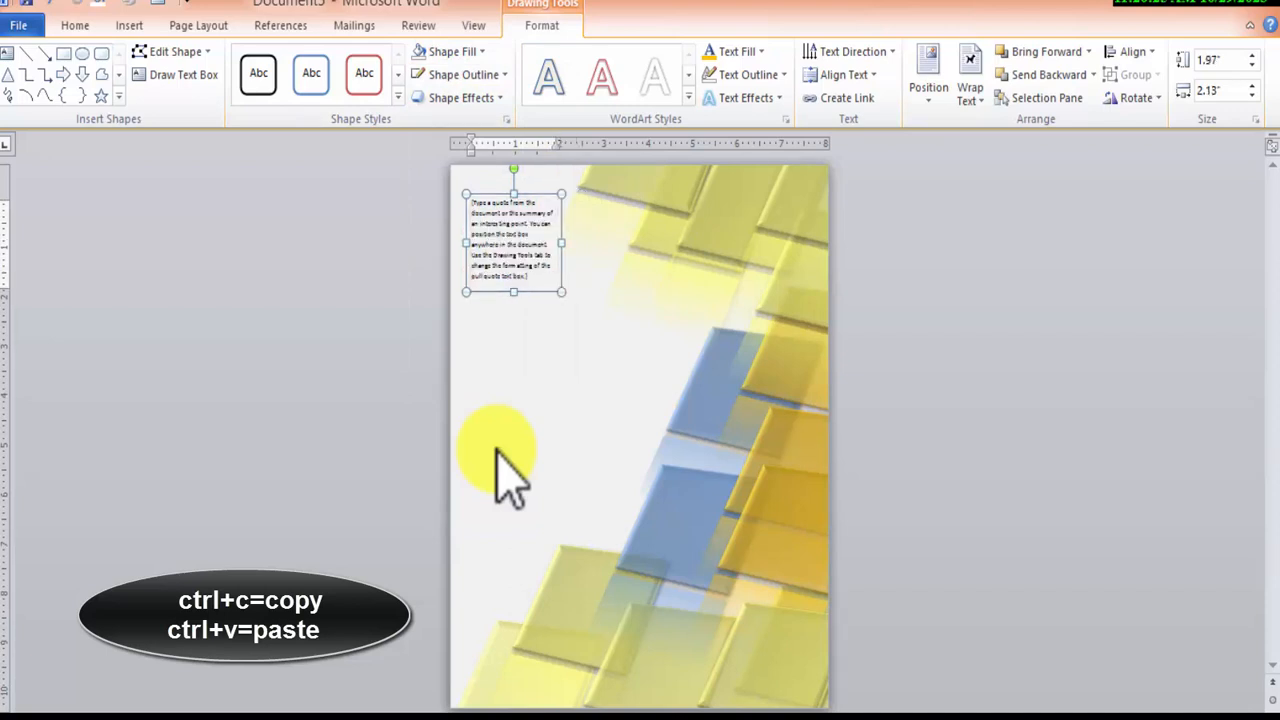
key(Up)
key(Up)
key(Up)
click(497, 450)
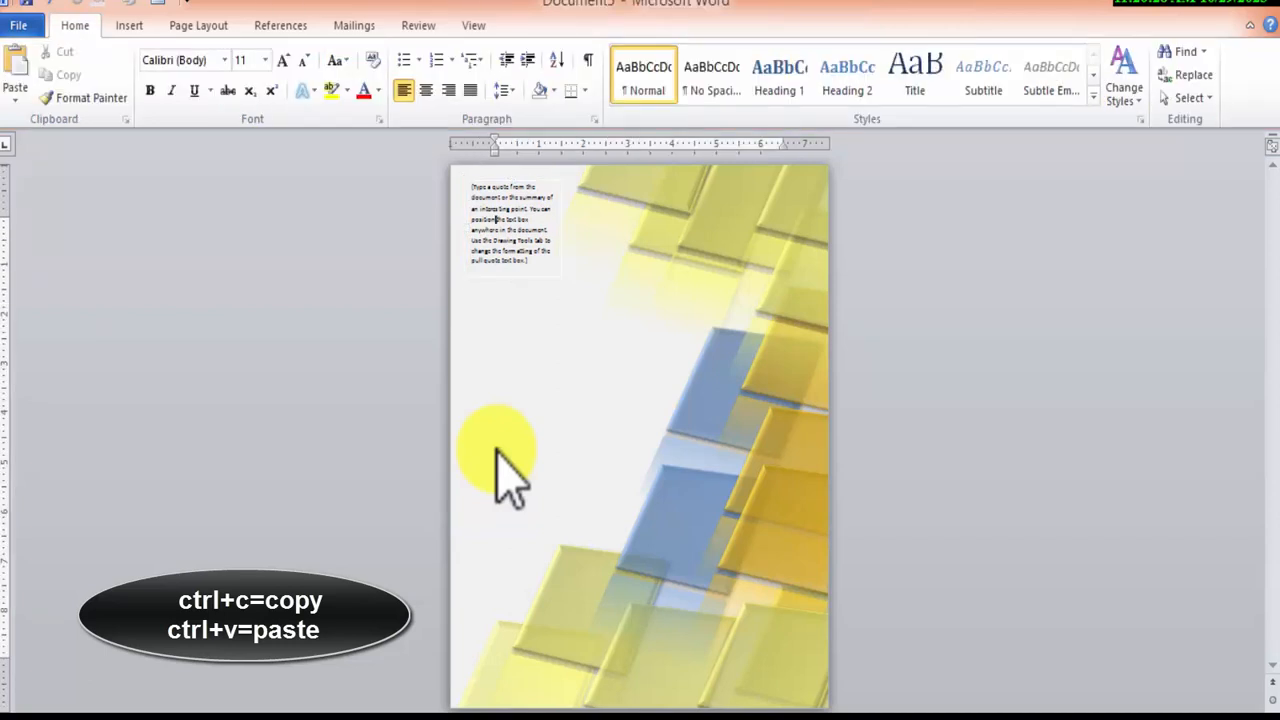
Remove the outline of the quote text box in the page's upper-left corner
click(513, 225)
click(463, 75)
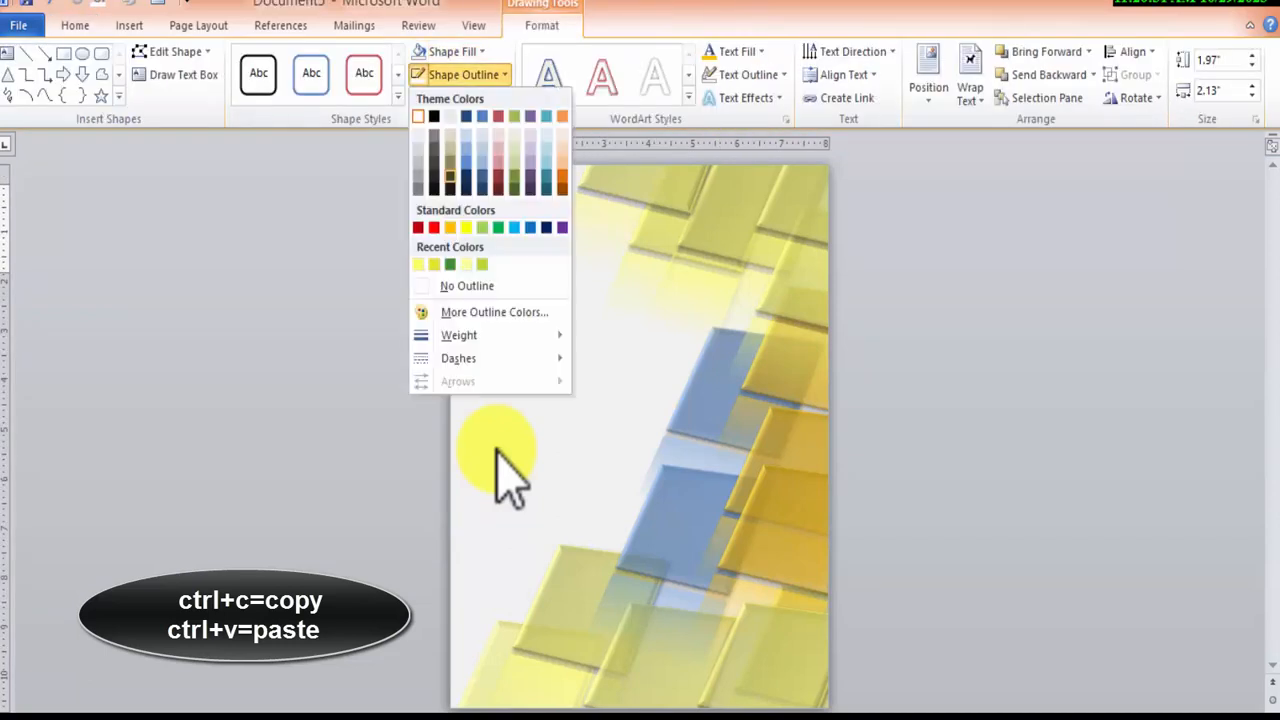
click(467, 286)
click(497, 450)
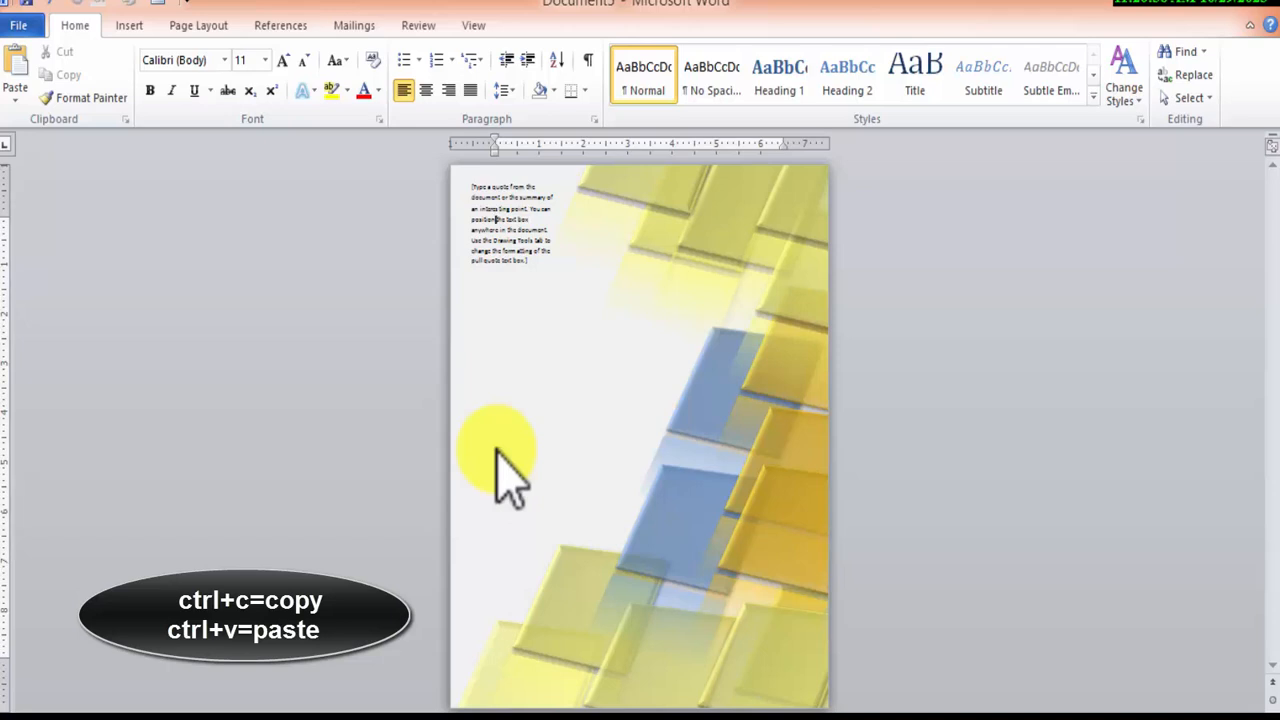
Insert a second Simple Text Box and replace its placeholder text with 2023
click(129, 25)
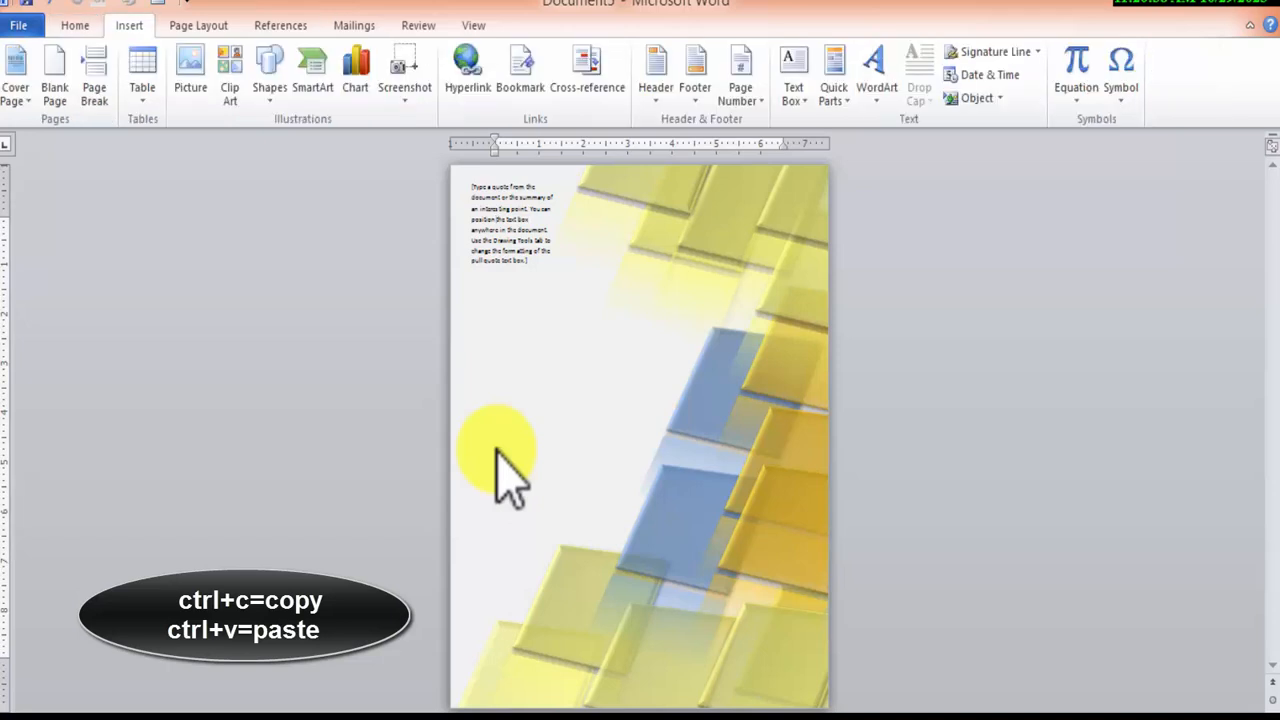
click(792, 75)
click(840, 215)
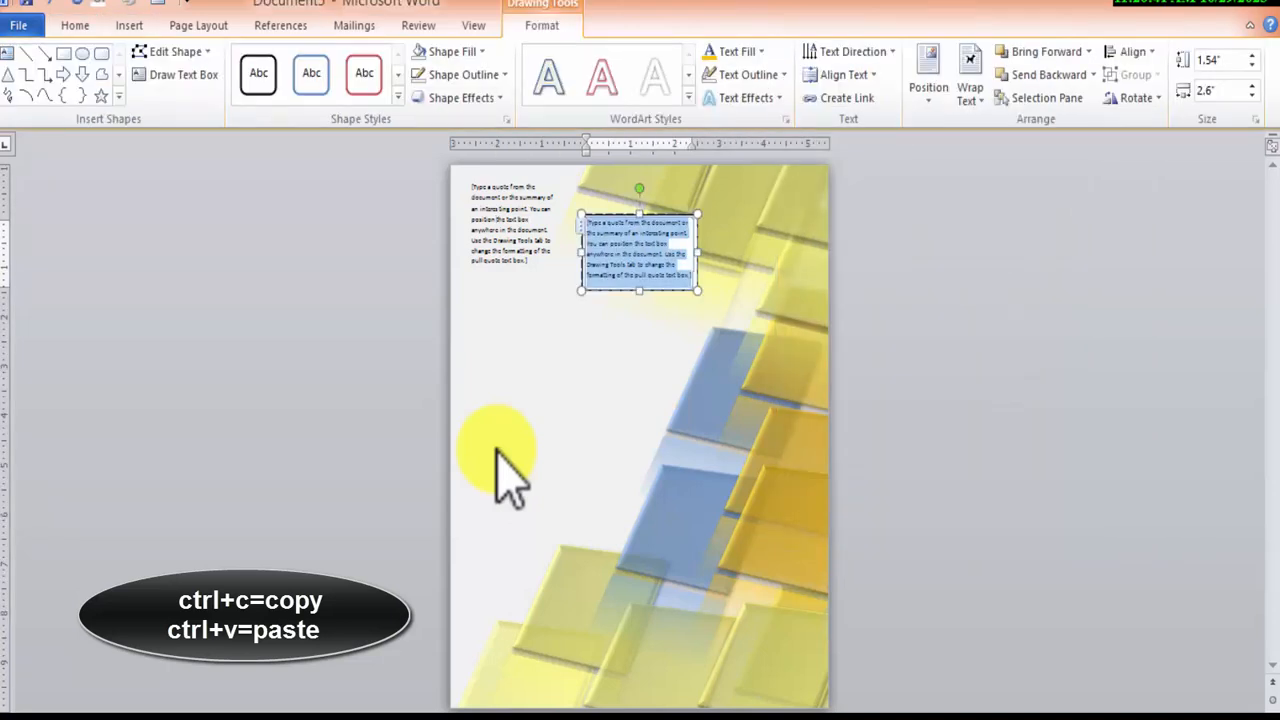
text(aaa)
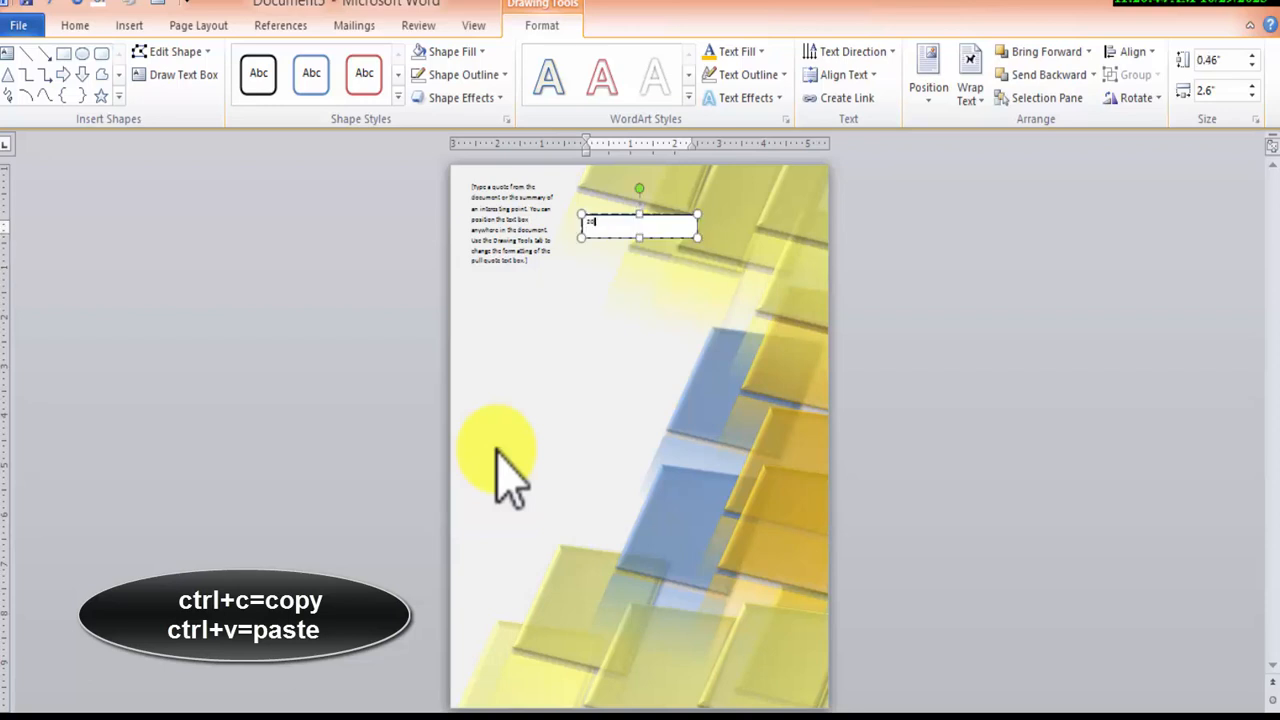
Enlarge the 2023 text to 100 pt and widen its text box so the year fits on one line
key(ctrl+a)
click(75, 26)
click(283, 61)
click(283, 61)
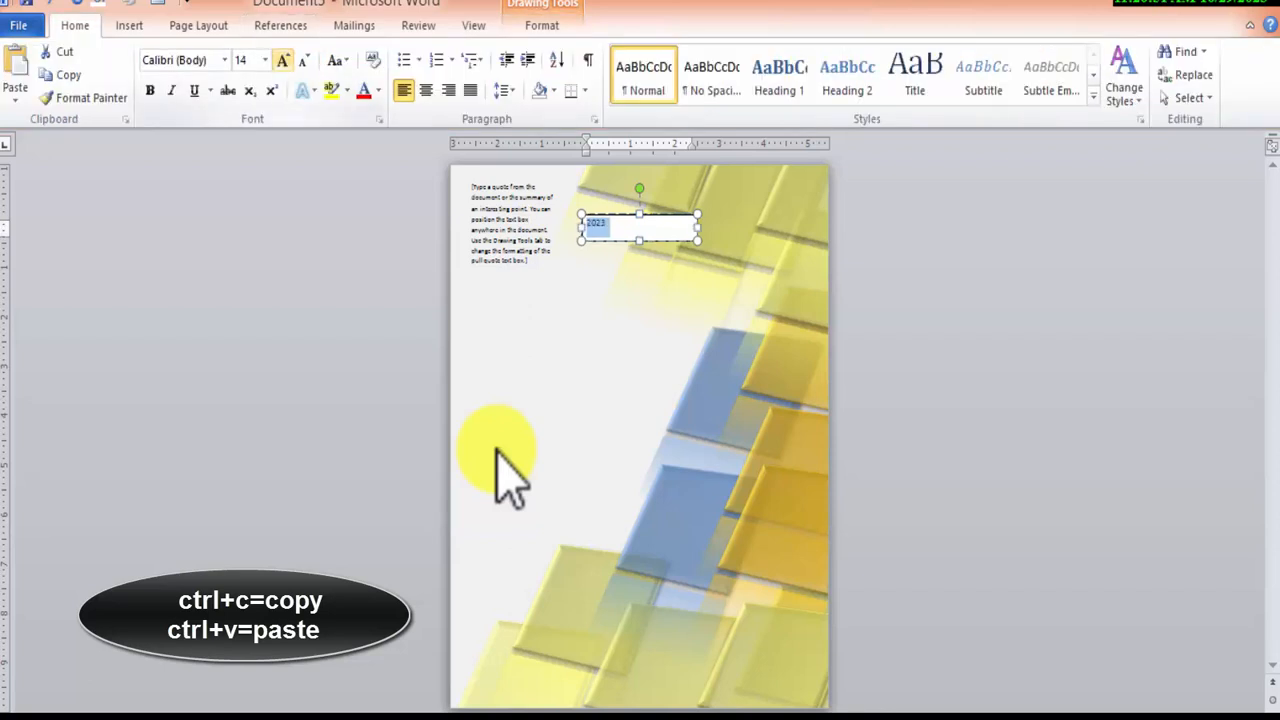
click(283, 61)
click(283, 61)
click(283, 61)
click(283, 61)
click(283, 61)
click(283, 61)
click(283, 61)
click(283, 61)
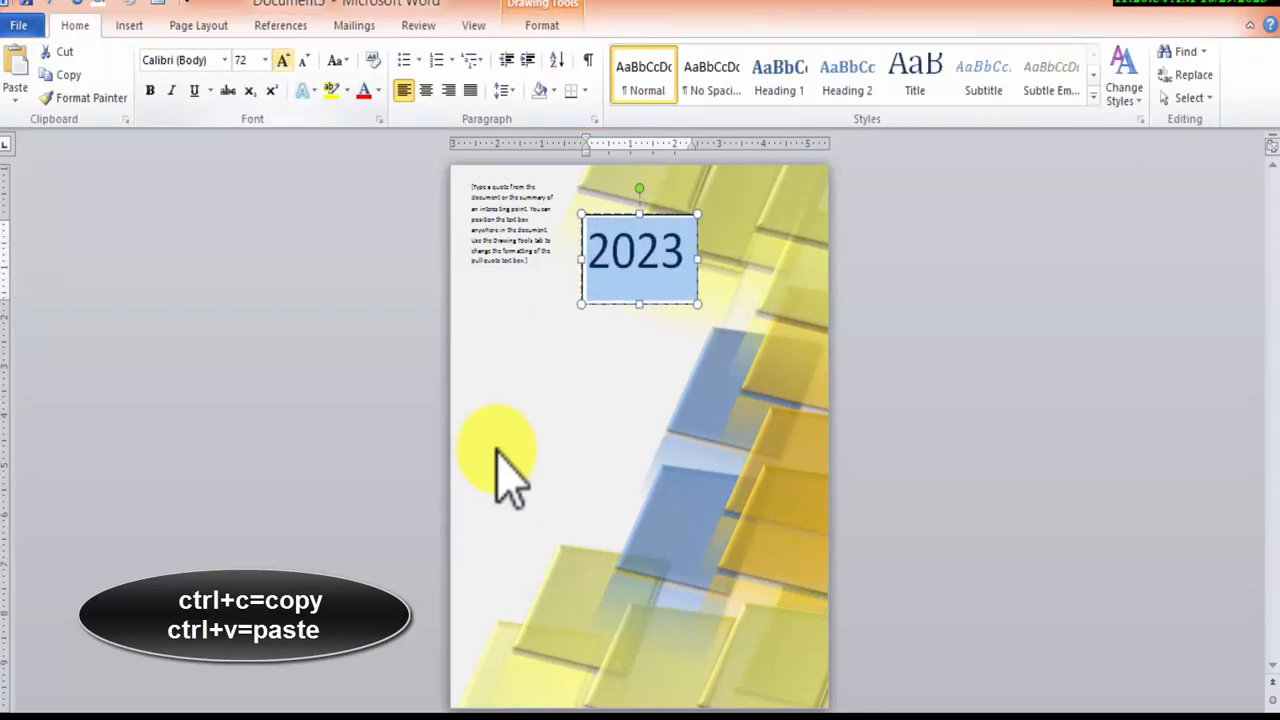
click(283, 61)
click(283, 61)
click(283, 61)
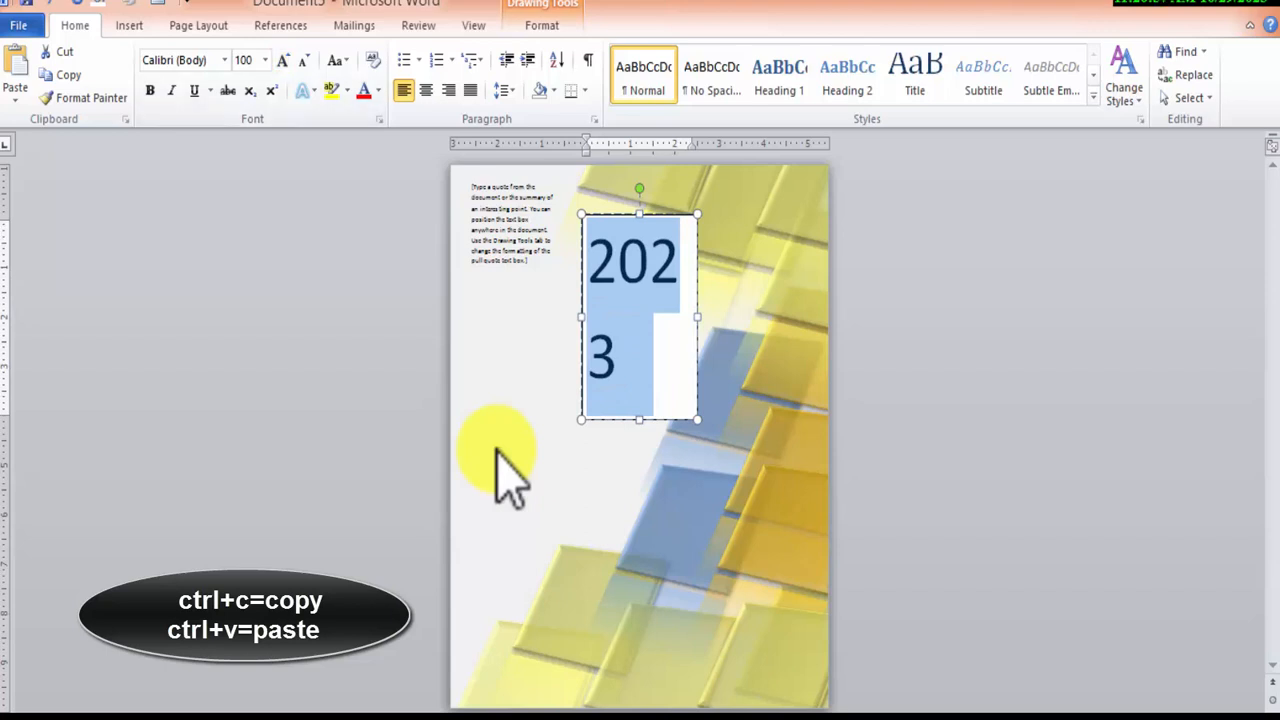
drag(697, 317, 820, 317)
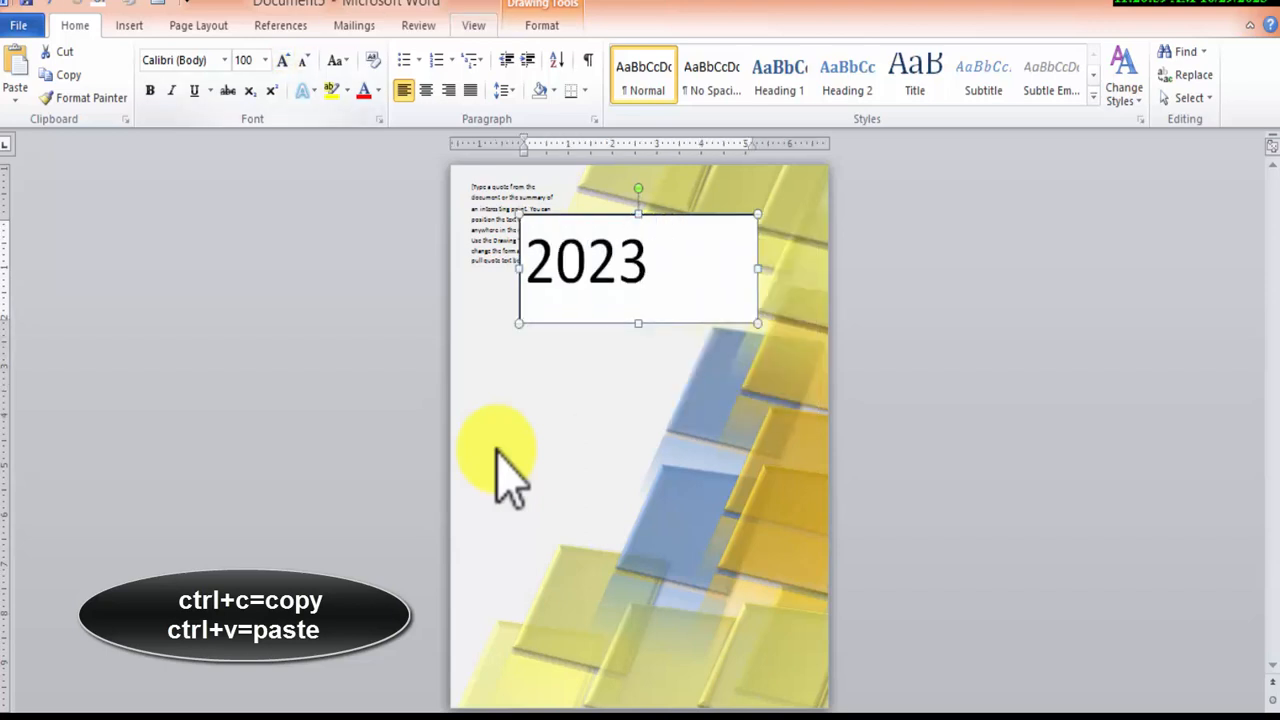
Remove the outline and the white fill of the 2023 text box so the page background shows through
click(541, 25)
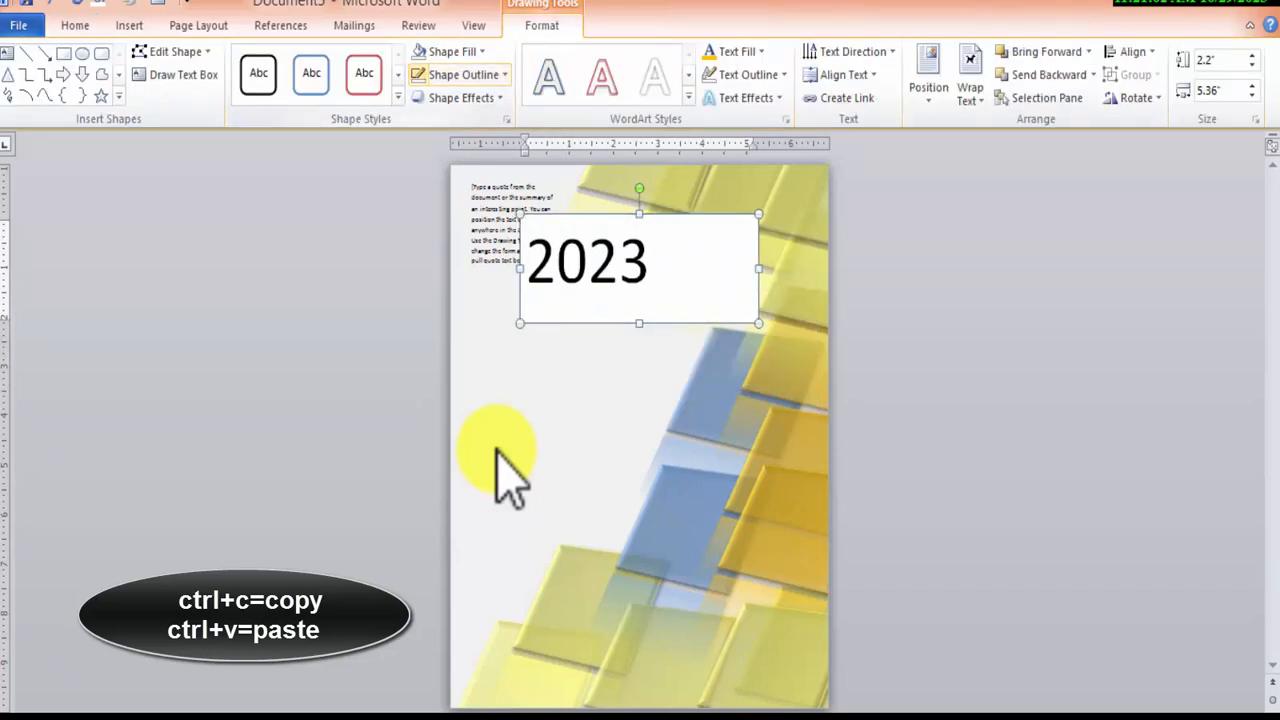
click(453, 52)
click(451, 228)
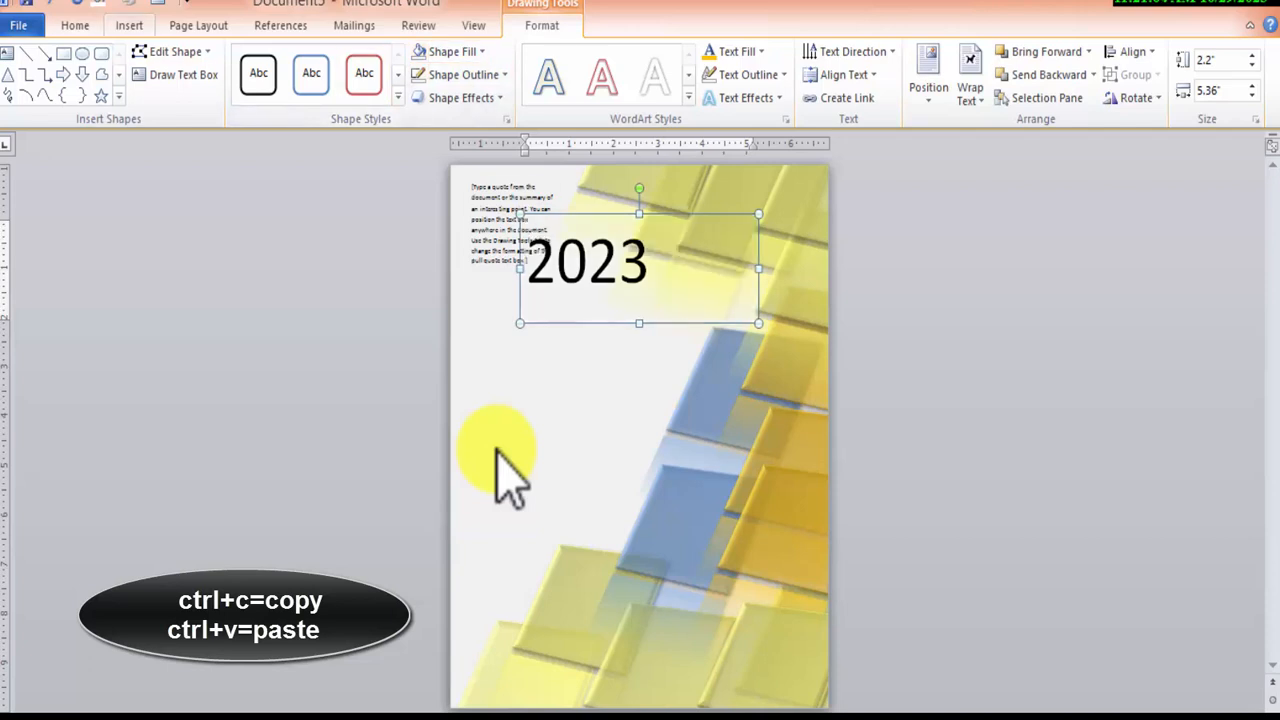
Change the font of the 2023 text to AlgerianBasDEE
click(75, 25)
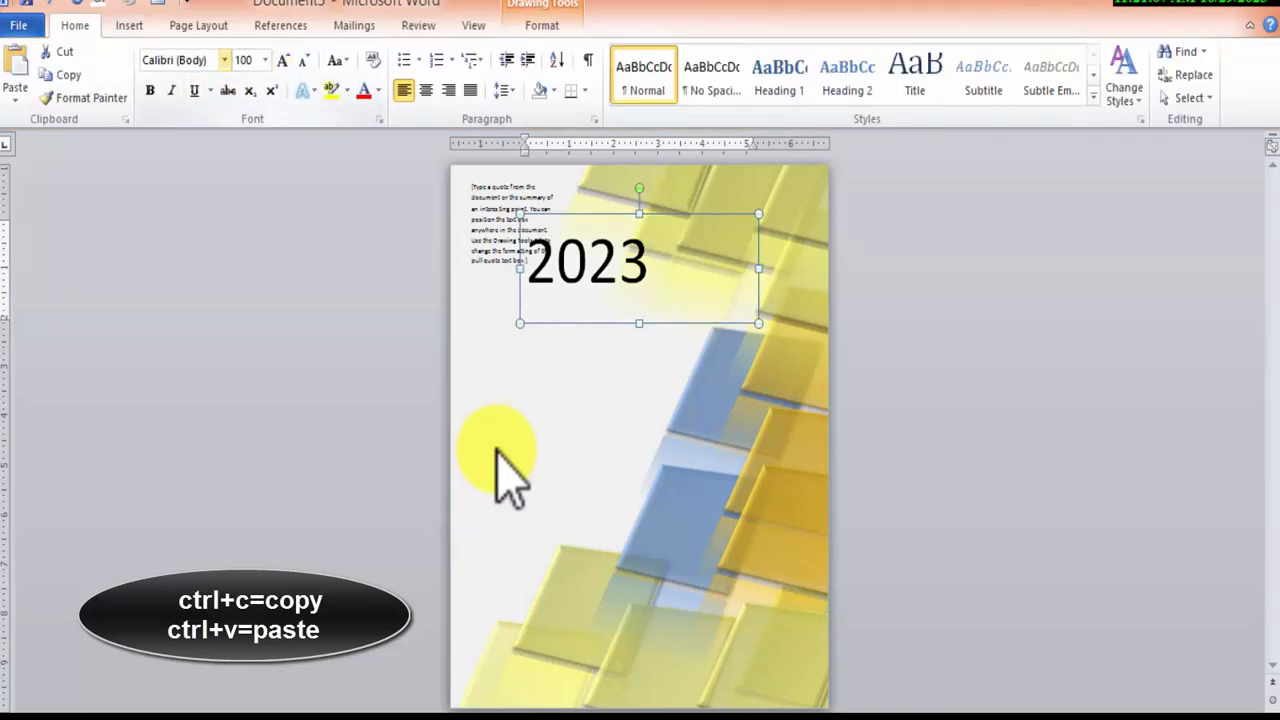
click(224, 60)
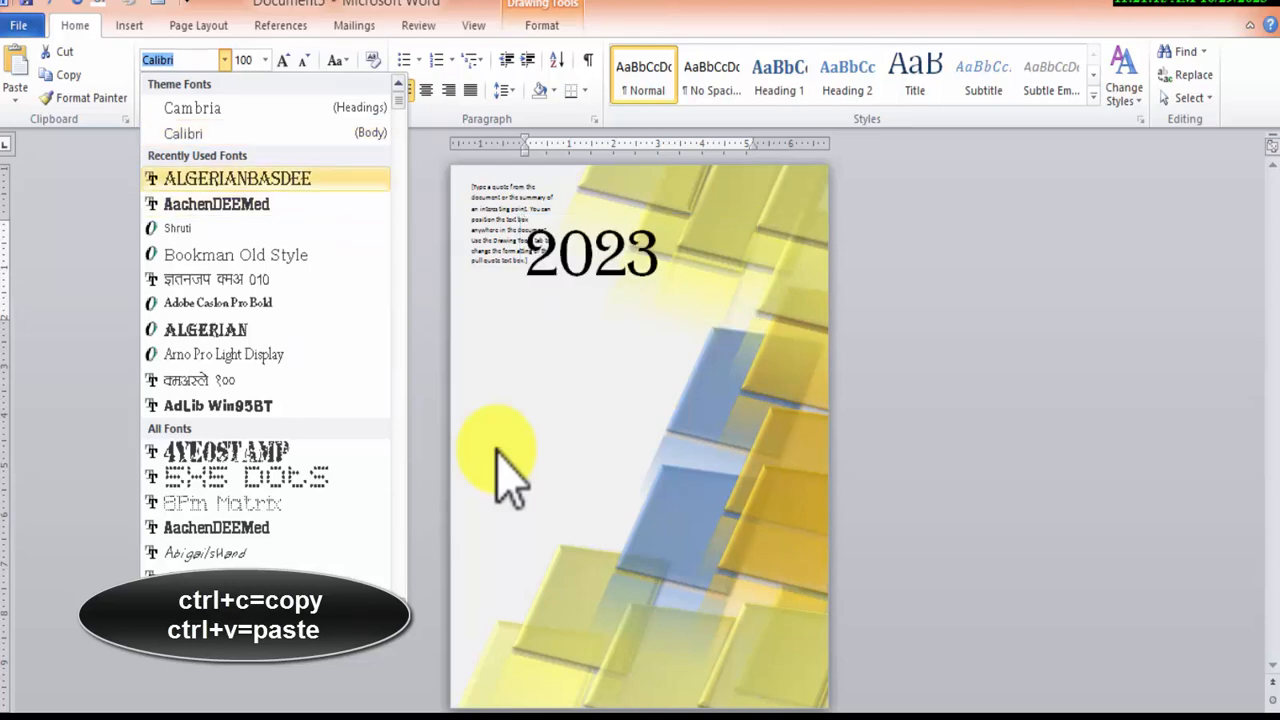
click(237, 178)
Undo the stray pasted square and move the 2023 text box directly below the quote text, near the page's left edge
key(ctrl+v)
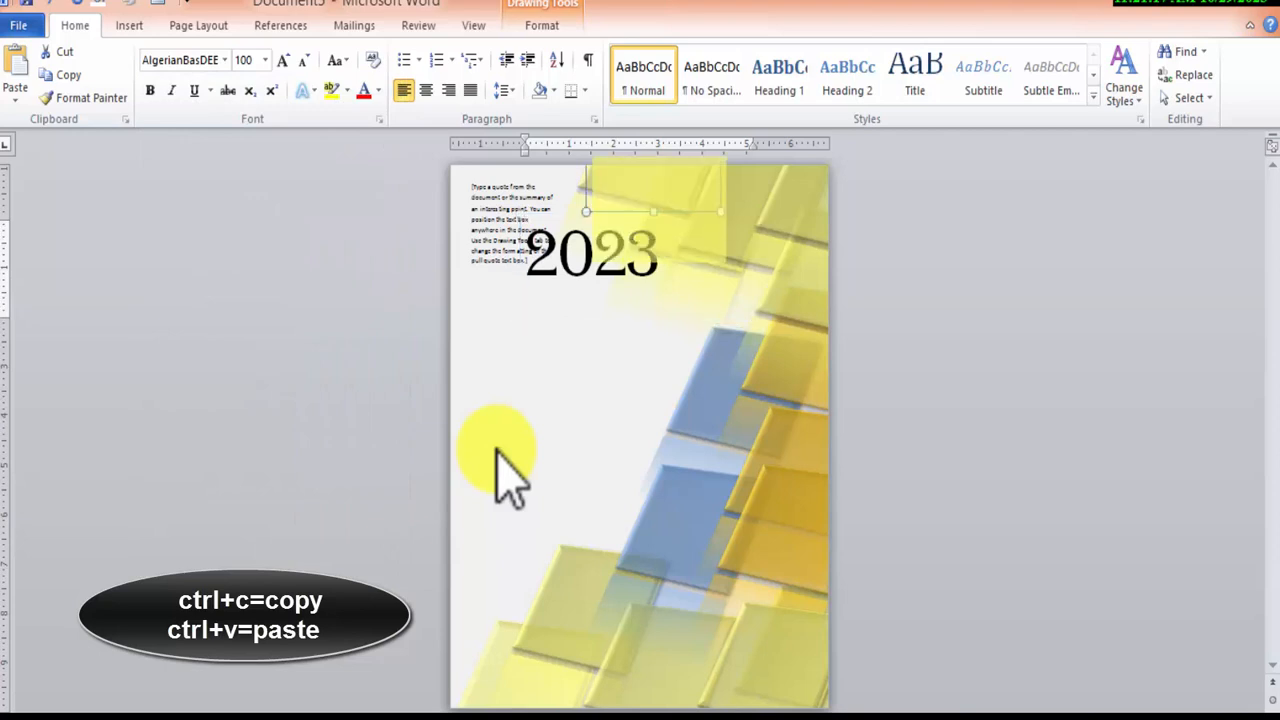
key(ctrl+z)
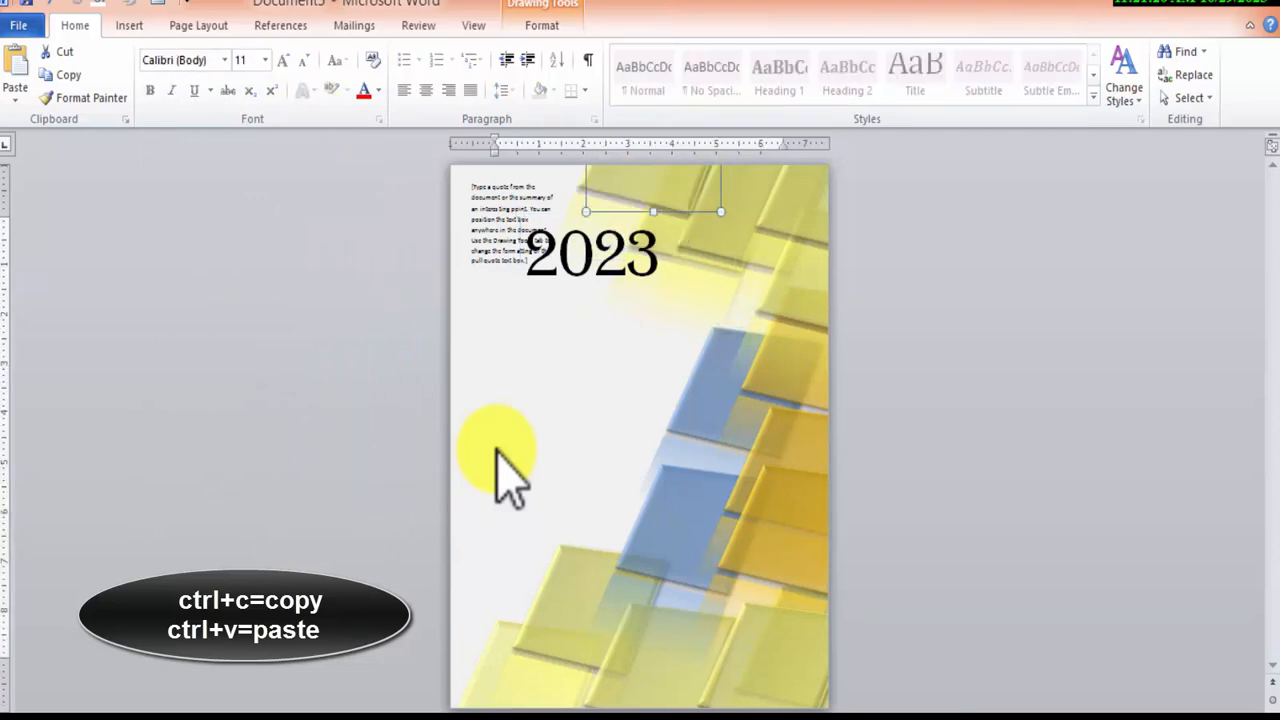
click(626, 254)
drag(600, 214, 540, 276)
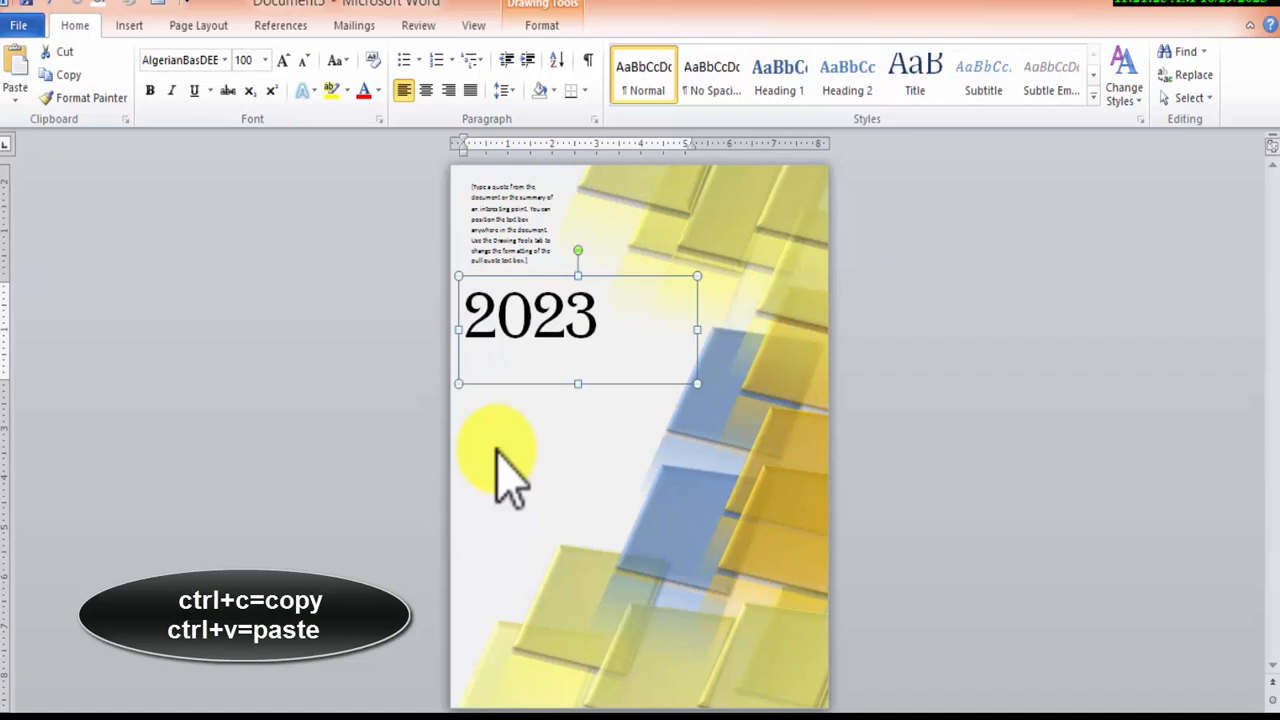